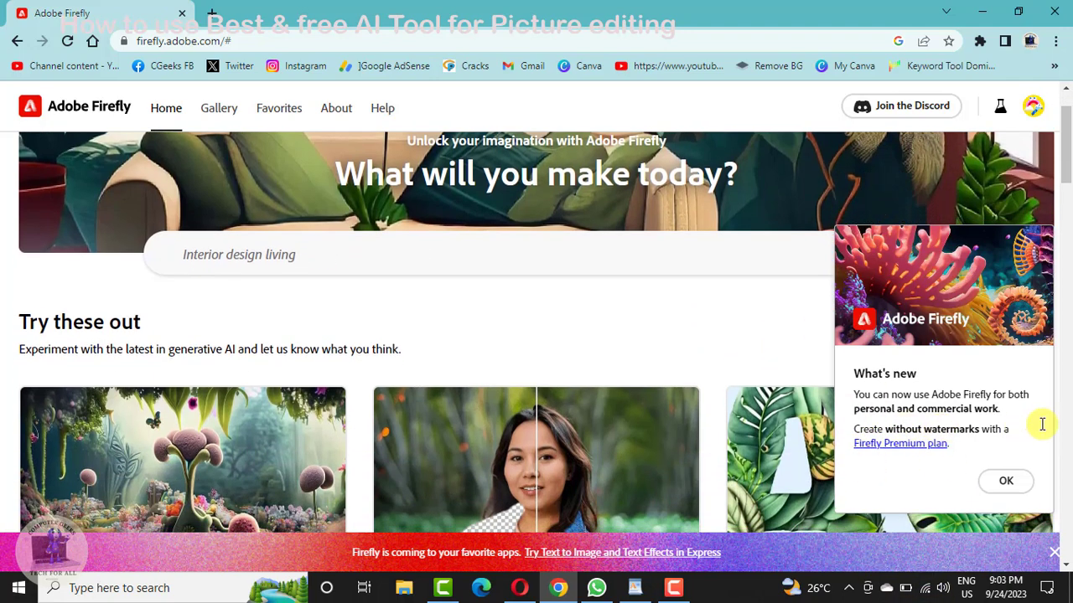
# Step: Dismiss the What's new notice and look through the generative tools and features presented on the Firefly home page
pyautogui.click(1007, 482)
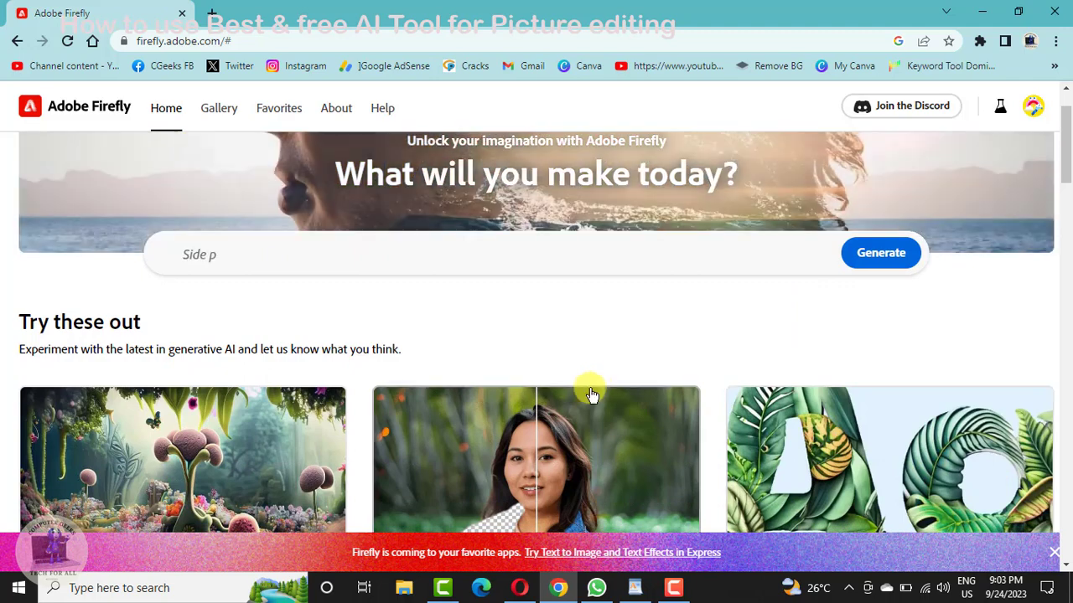
pyautogui.scroll(1, 590, 391)
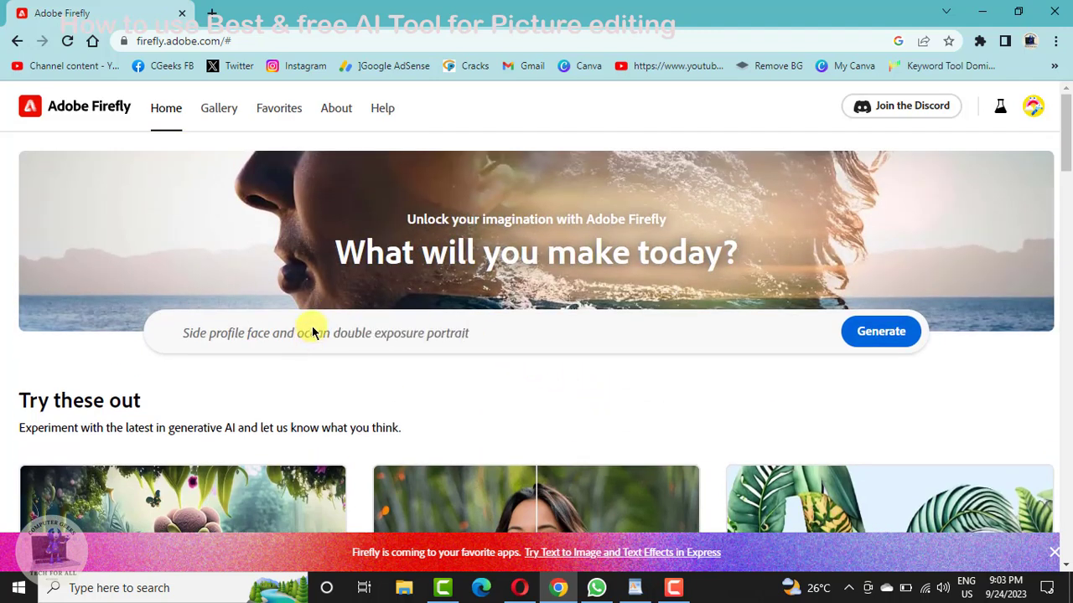
pyautogui.scroll(-3, 447, 258)
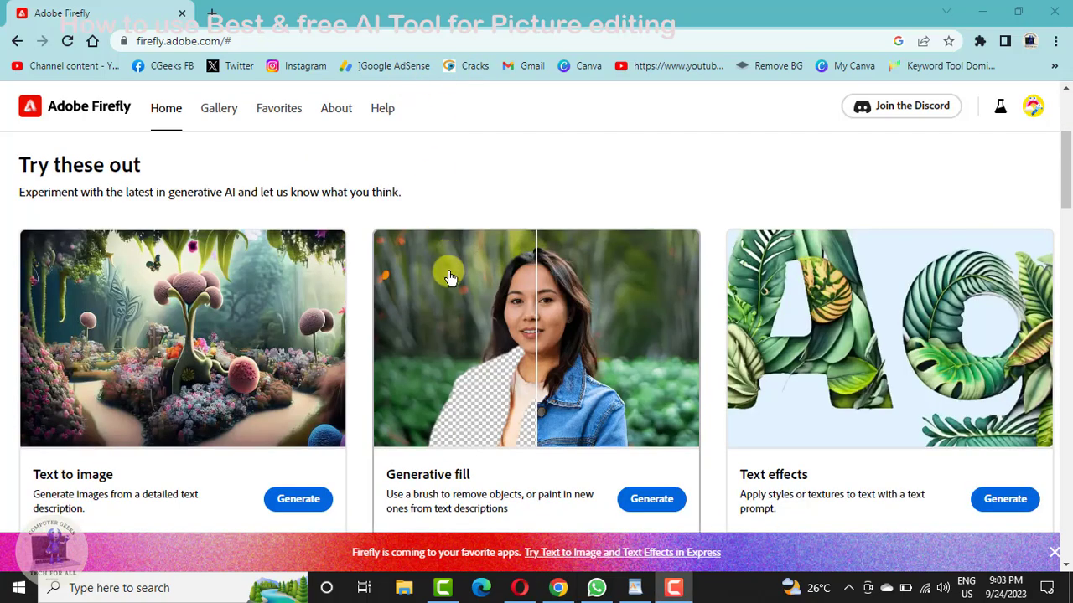
pyautogui.scroll(3, 448, 282)
pyautogui.scroll(-4, 325, 343)
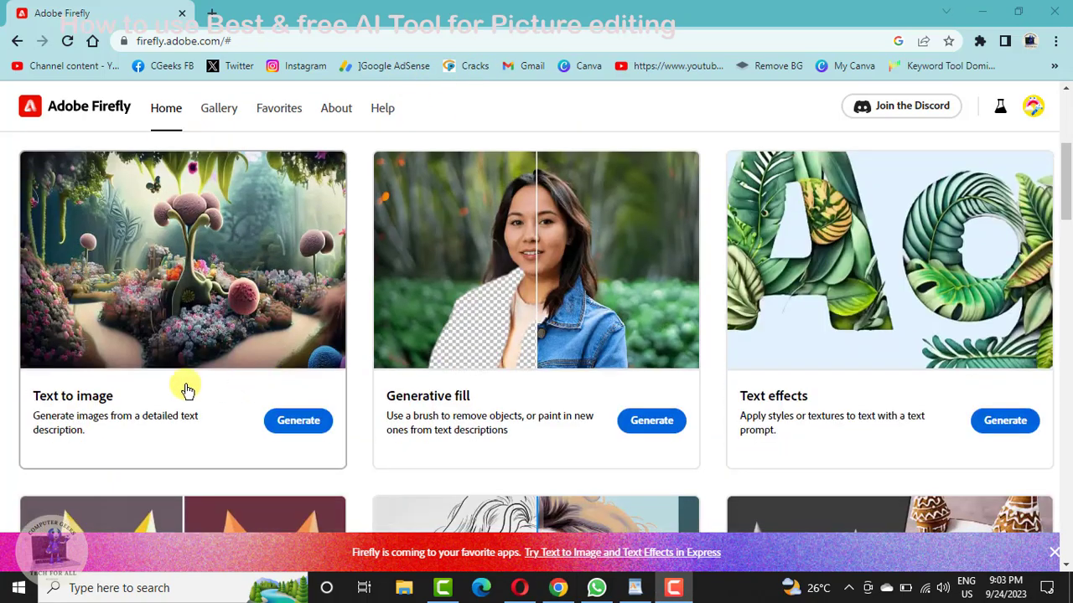
pyautogui.scroll(-1, 637, 409)
pyautogui.scroll(-12, 620, 411)
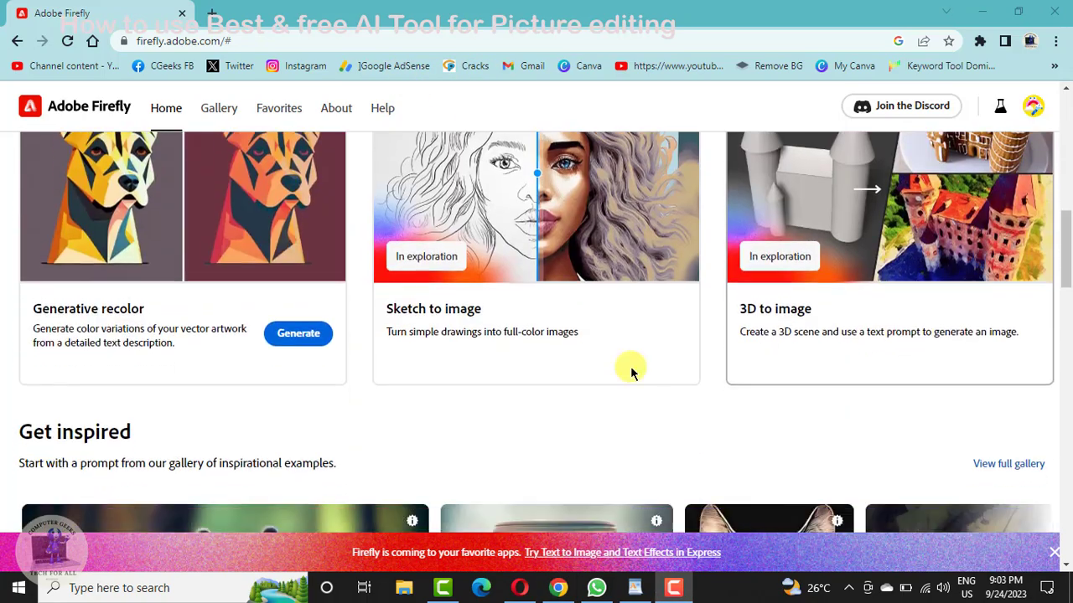
pyautogui.scroll(-10, 514, 383)
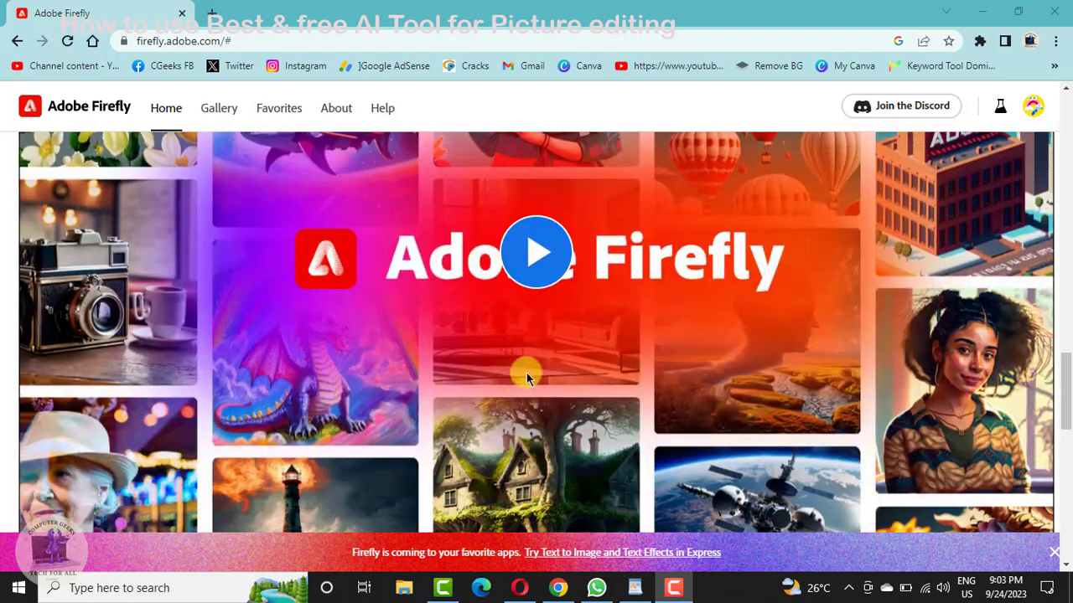
pyautogui.scroll(10, 520, 348)
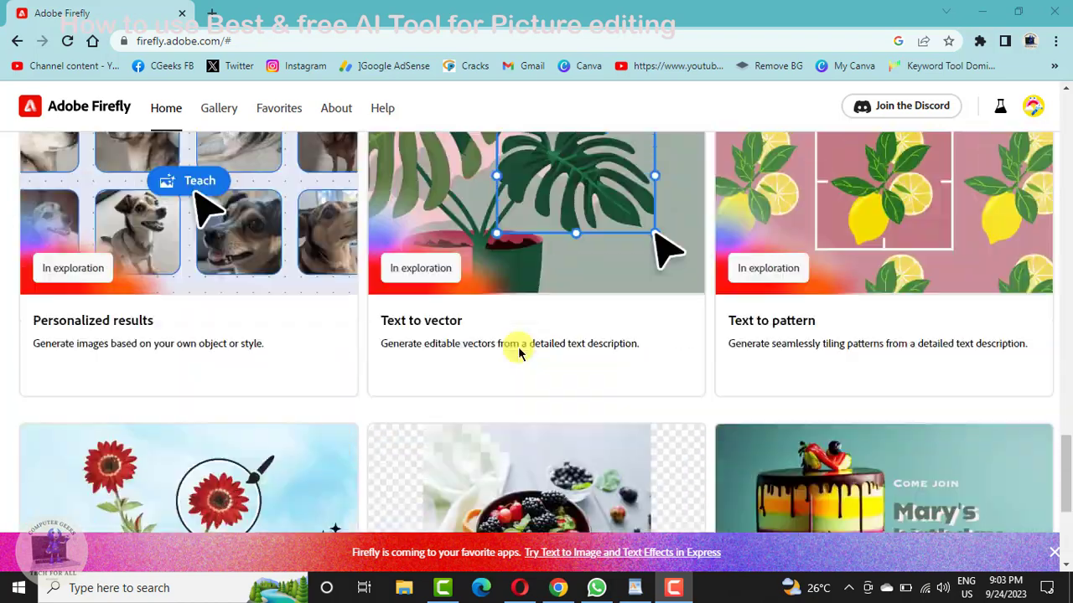
pyautogui.scroll(3, 144, 350)
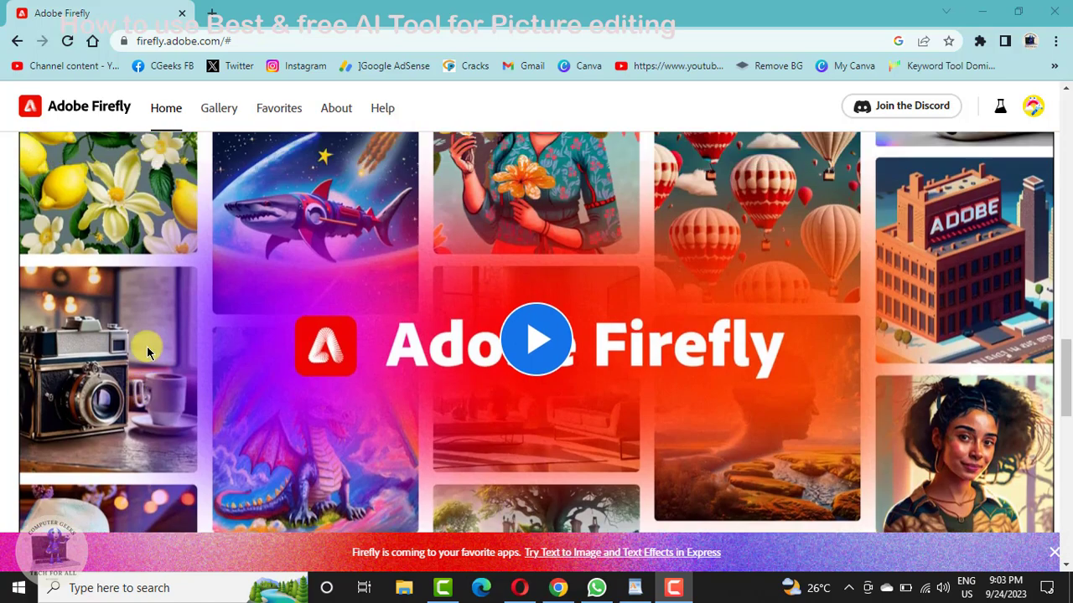
pyautogui.scroll(8, 630, 394)
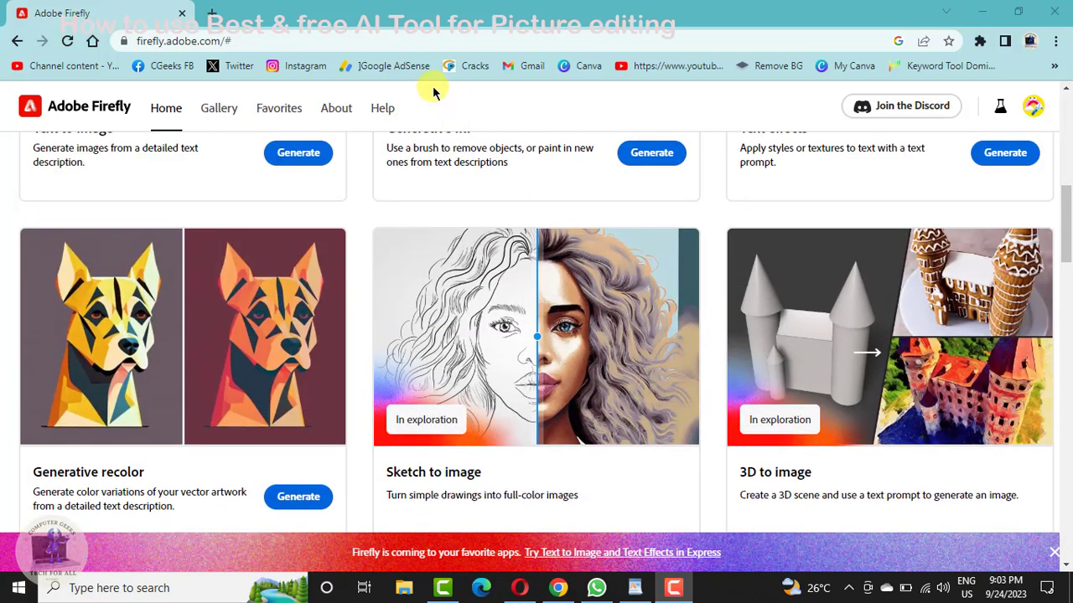
pyautogui.scroll(8, 517, 318)
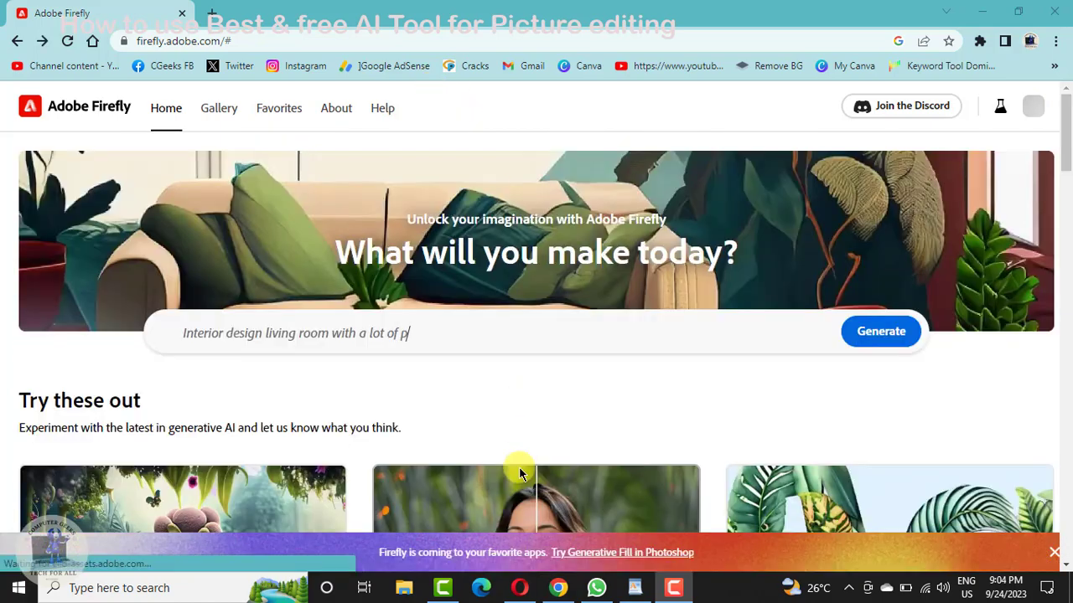
# Step: Generate images from the suggested prompt "Interior design living room with a lot of plants" and inspect the individual results
pyautogui.click(886, 332)
pyautogui.click(866, 333)
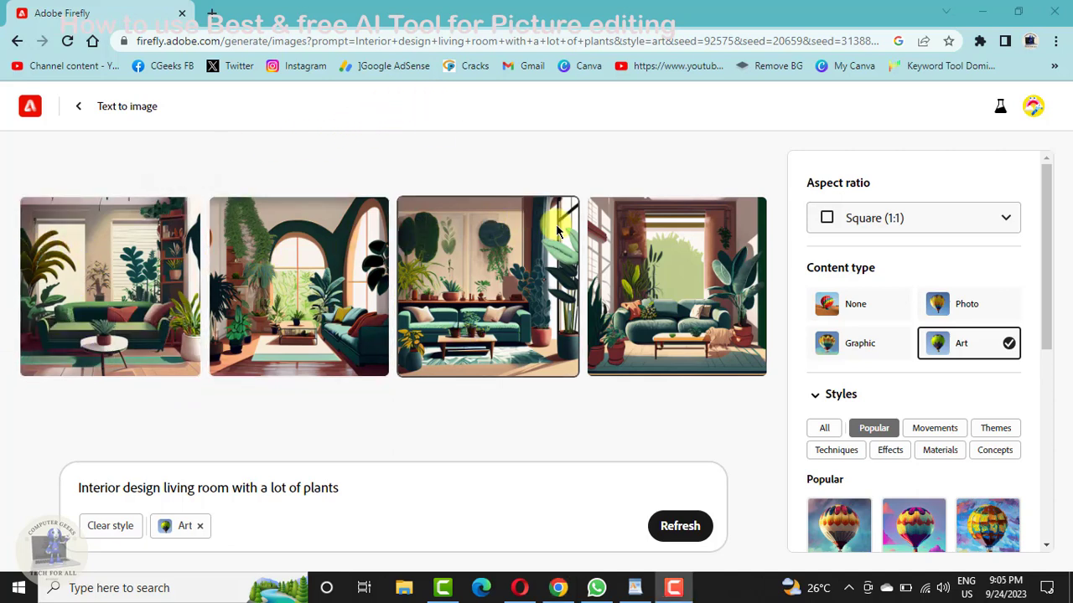
pyautogui.moveTo(467, 356)
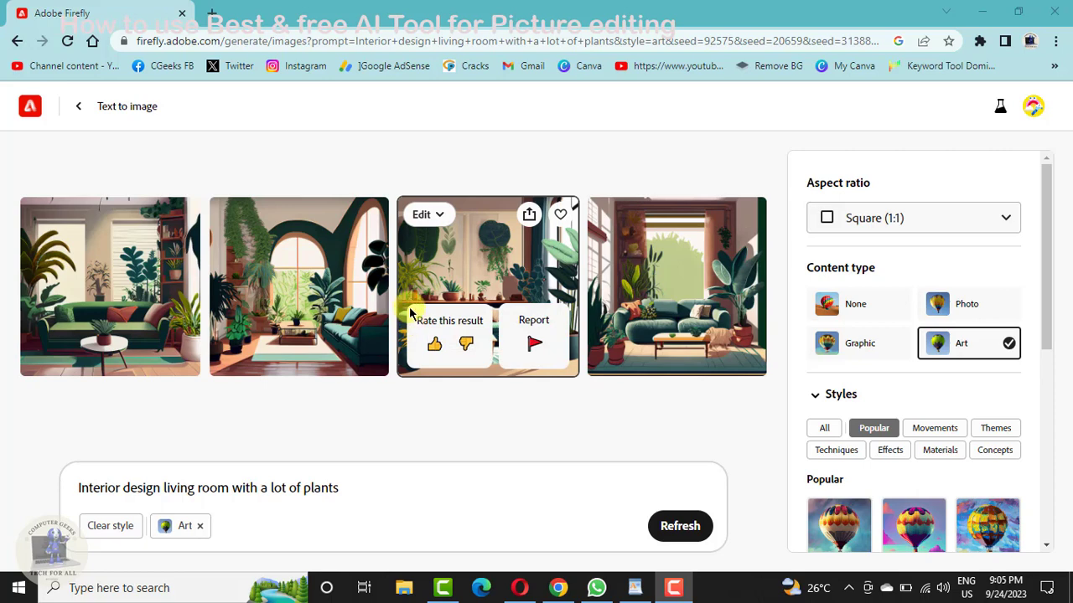
pyautogui.moveTo(346, 344)
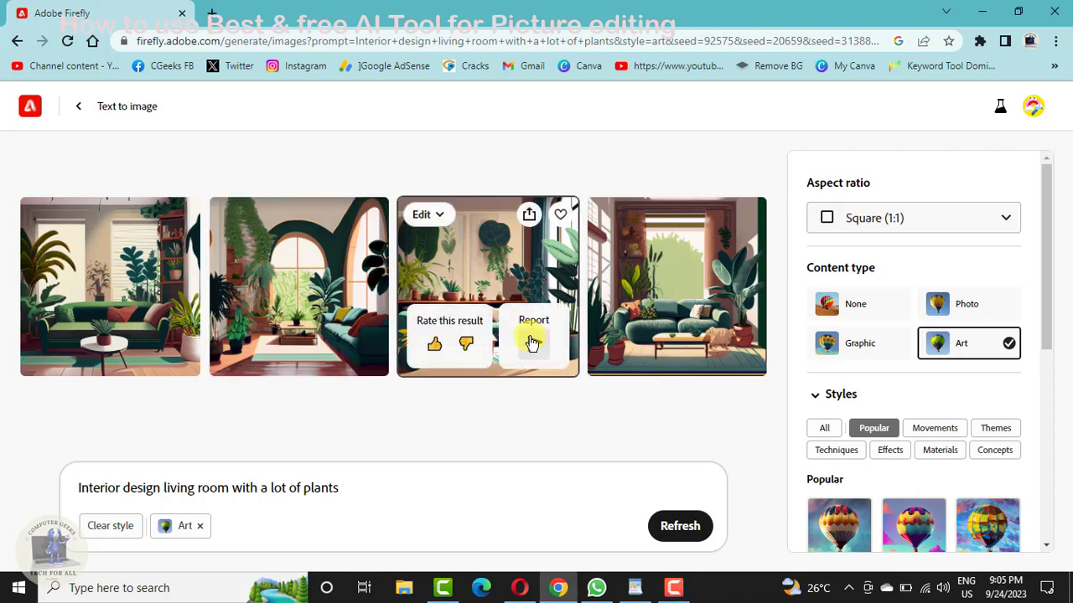
pyautogui.moveTo(314, 315)
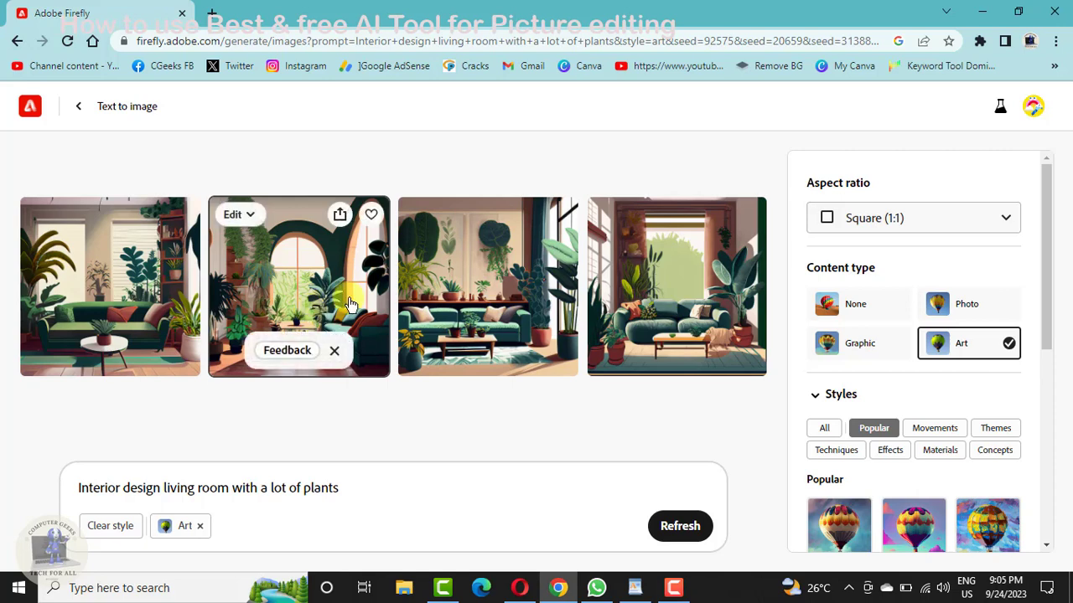
pyautogui.moveTo(700, 291)
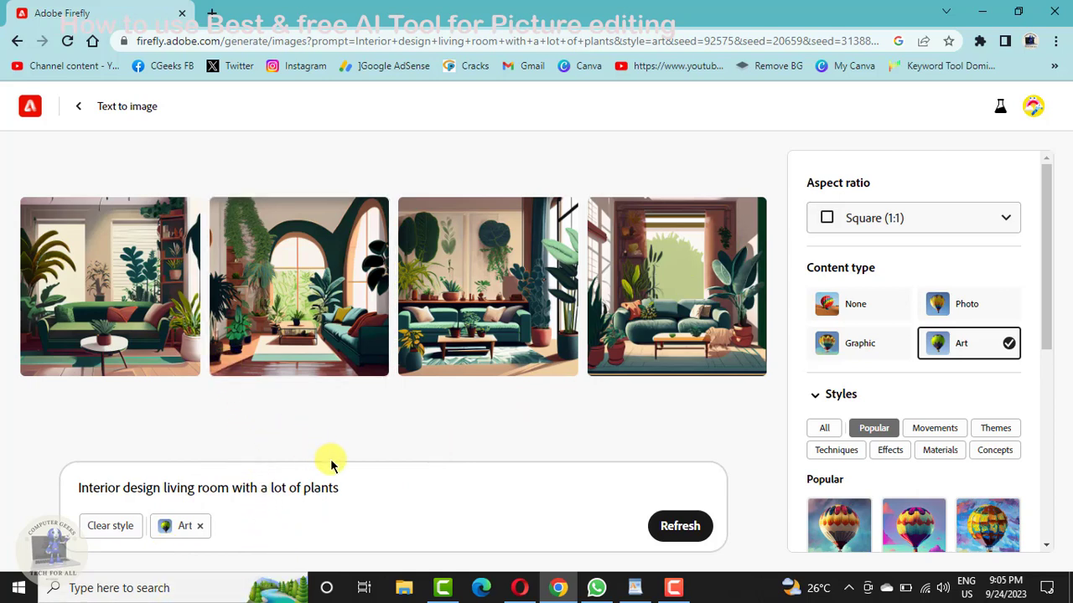
# Step: Replace the prompt with "wolf with moon" and generate new images
pyautogui.moveTo(350, 479); pyautogui.dragTo(0, 465)
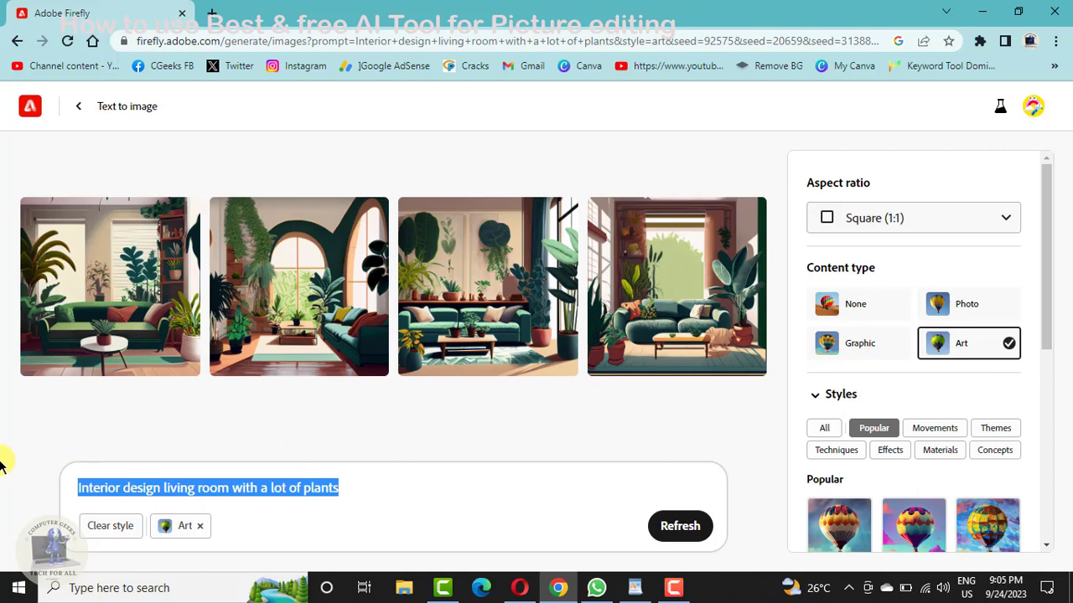
pyautogui.write('wolf with')
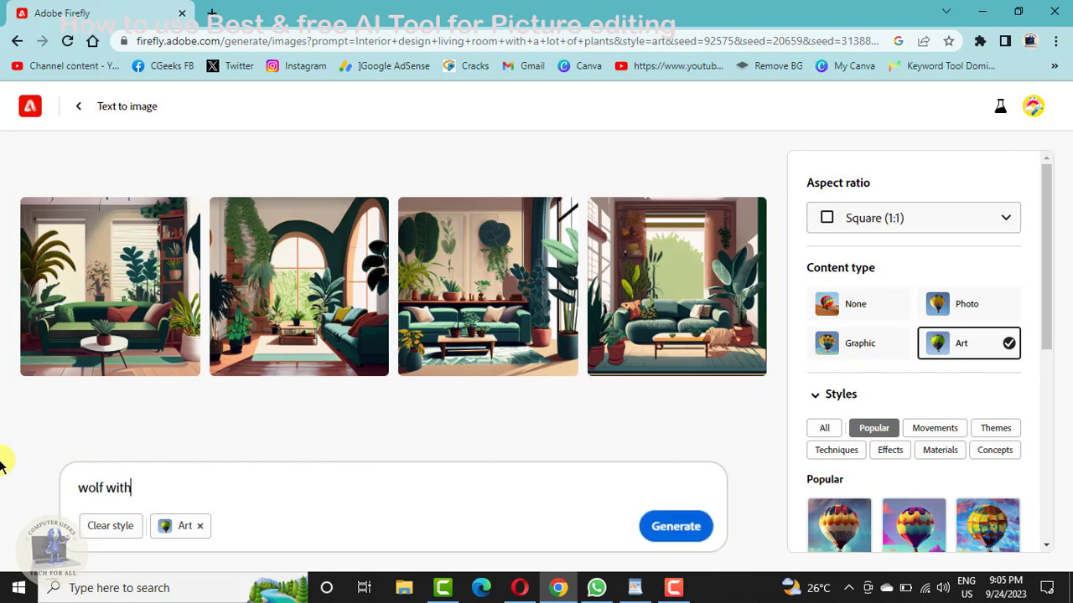
pyautogui.write(' moon')
pyautogui.press('Return')
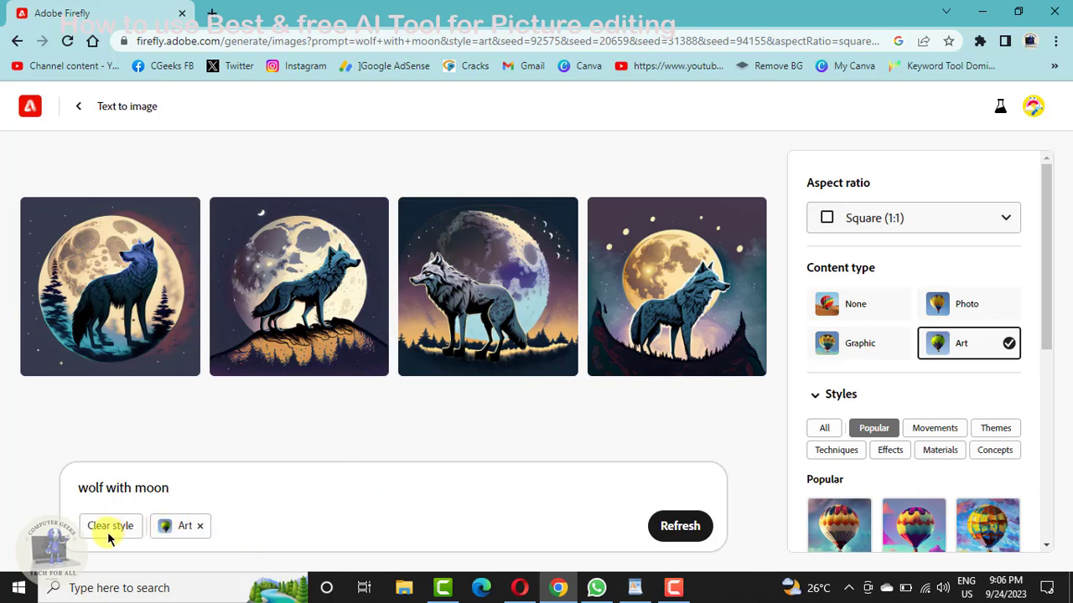
# Step: Remove the Art style from the wolf prompt, regenerate the images and inspect the results
pyautogui.click(200, 527)
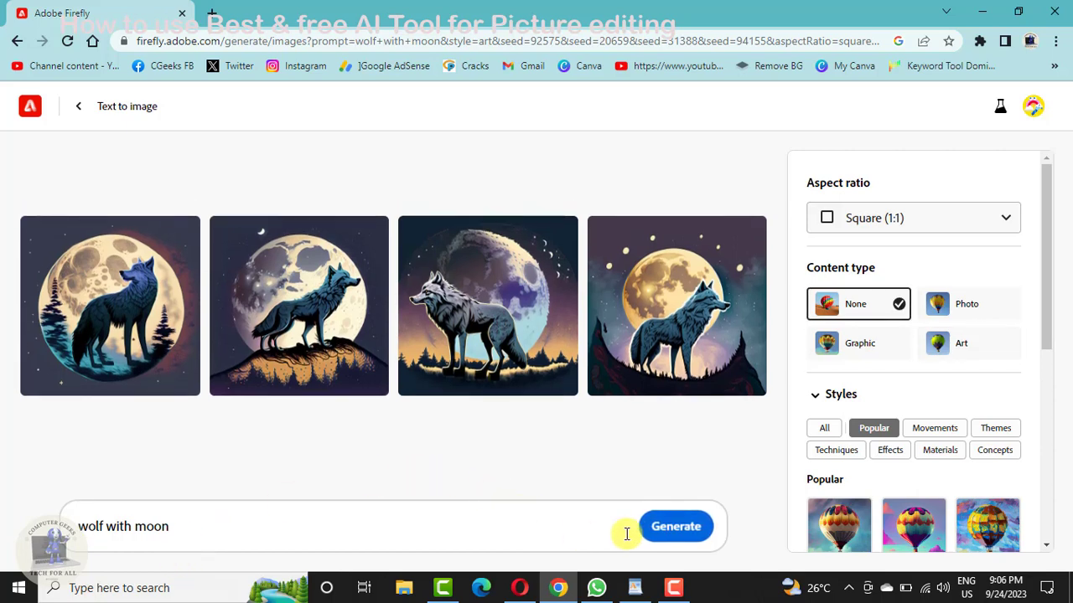
pyautogui.click(671, 533)
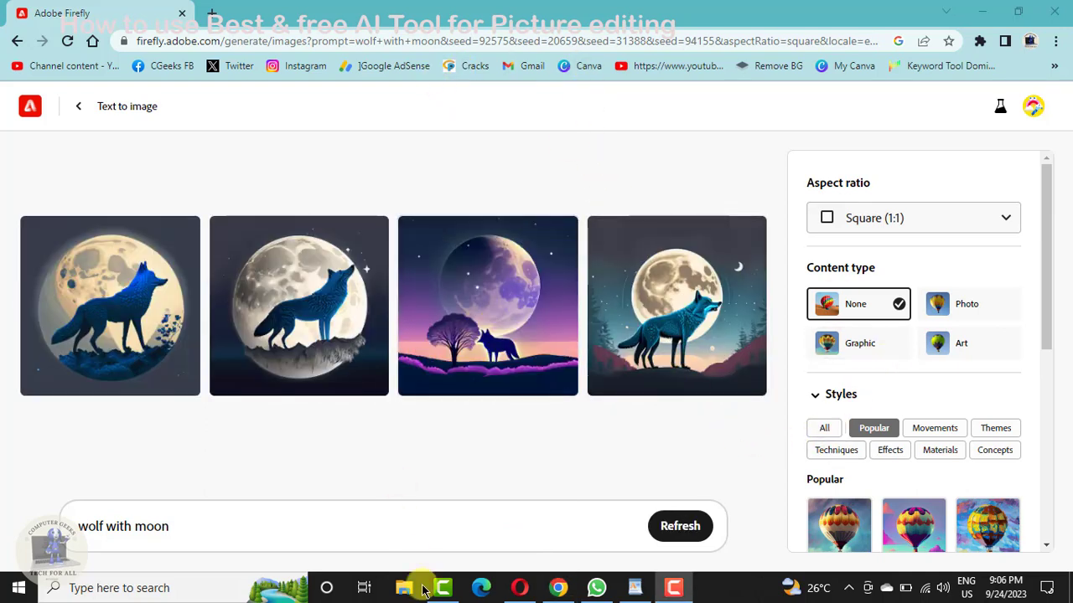
pyautogui.moveTo(429, 325)
pyautogui.moveTo(718, 330)
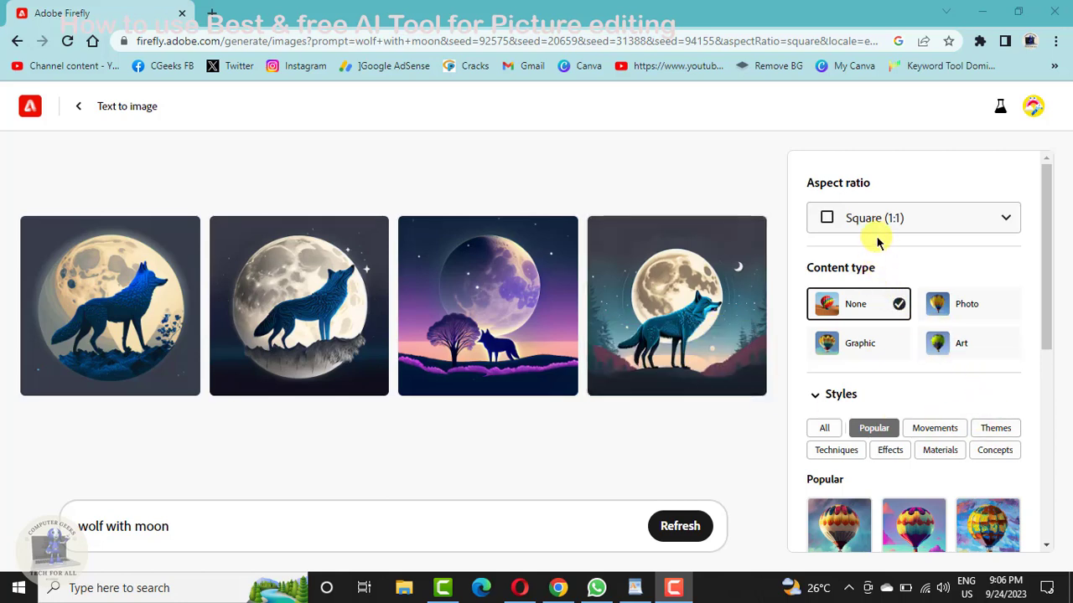
# Step: Set the aspect ratio to Portrait (3:4) and regenerate the wolf images
pyautogui.click(918, 219)
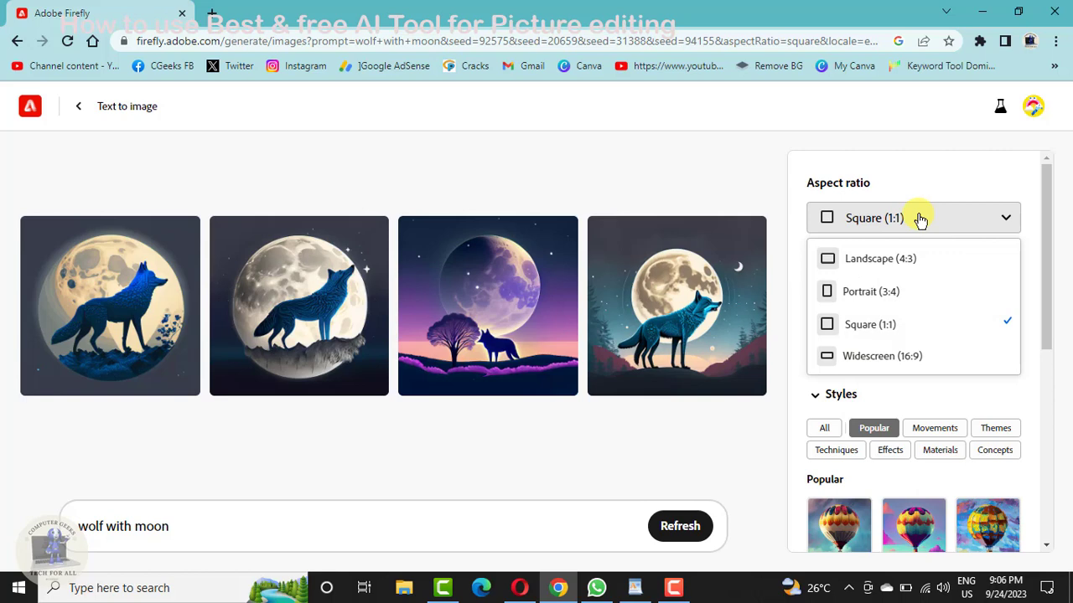
pyautogui.click(882, 304)
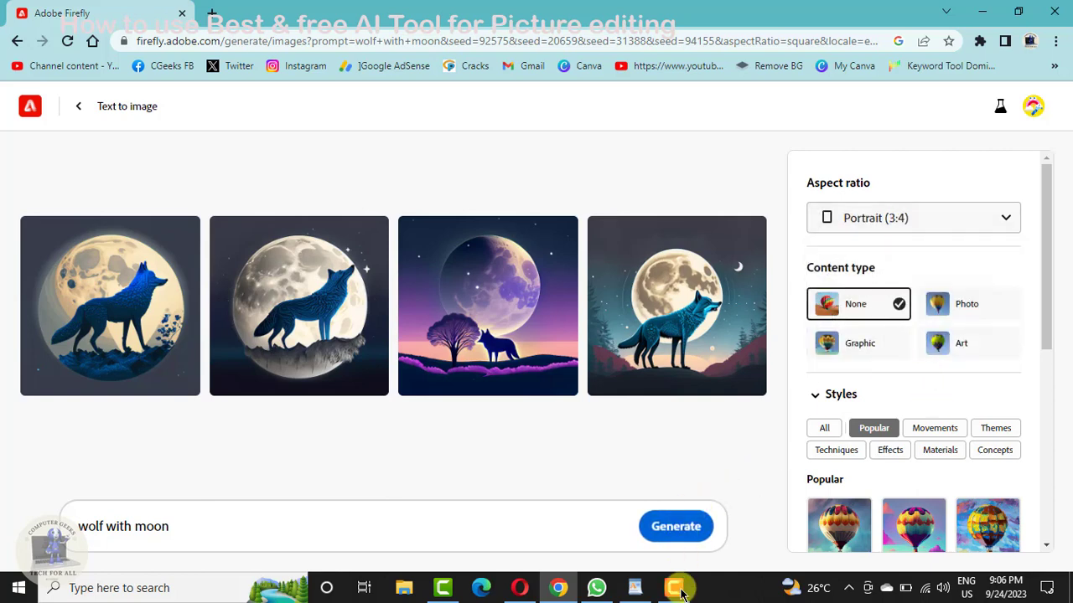
pyautogui.click(680, 529)
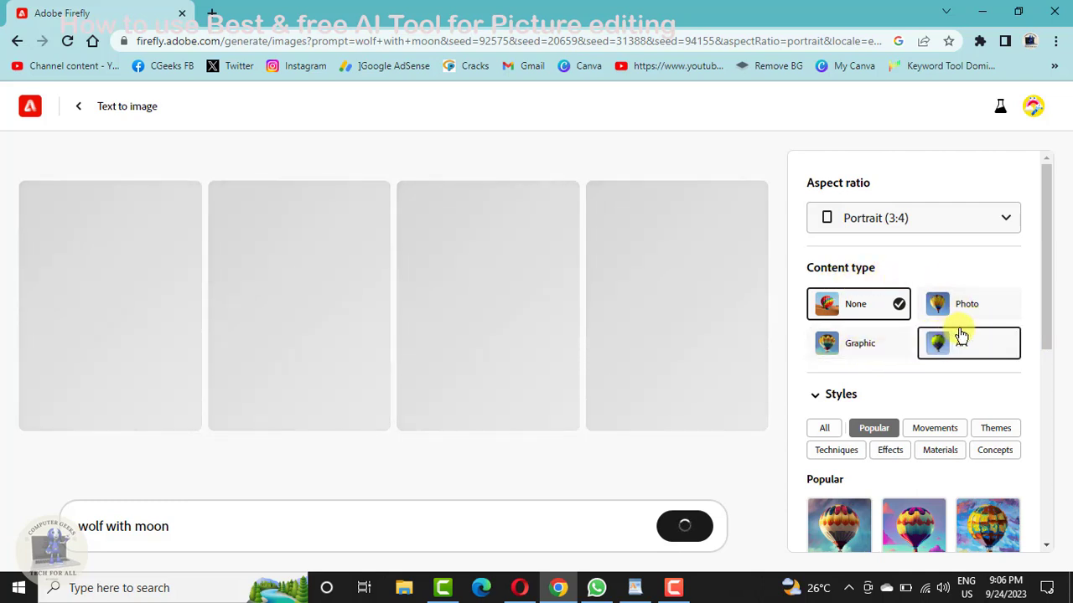
# Step: Set the content type to Graphic, add the Digital art and Neon styles, and regenerate the wolf images
pyautogui.click(848, 345)
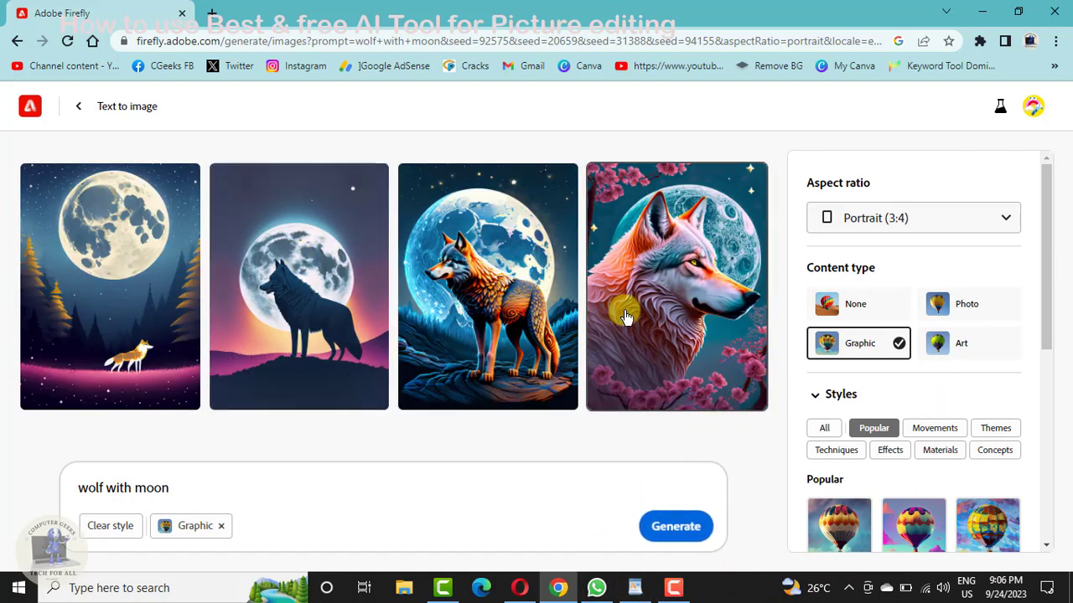
pyautogui.scroll(-1, 1027, 395)
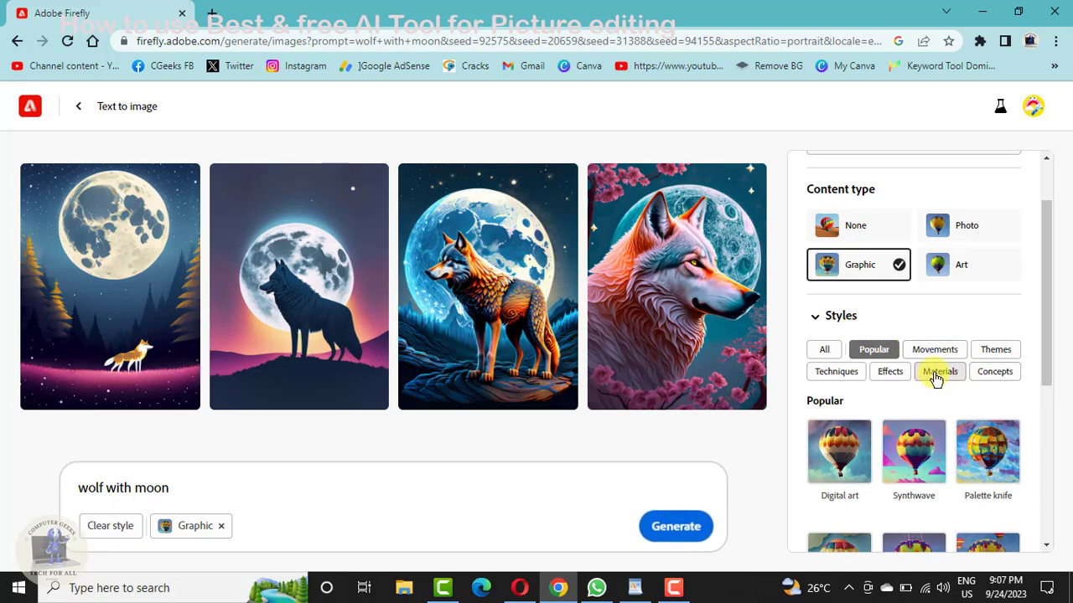
pyautogui.scroll(-2, 825, 381)
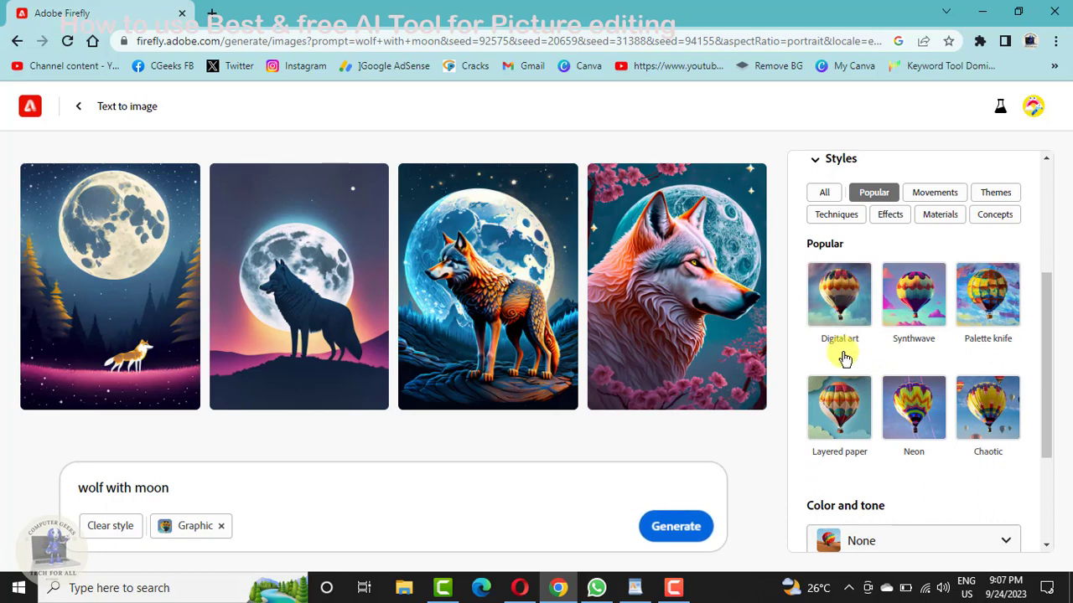
pyautogui.click(843, 325)
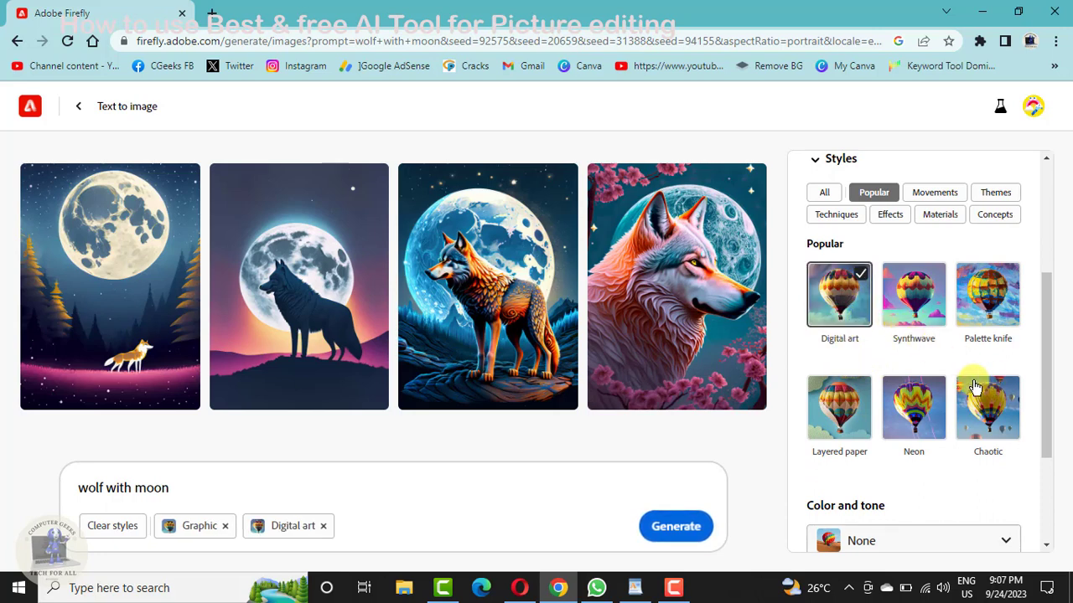
pyautogui.click(913, 408)
pyautogui.click(697, 526)
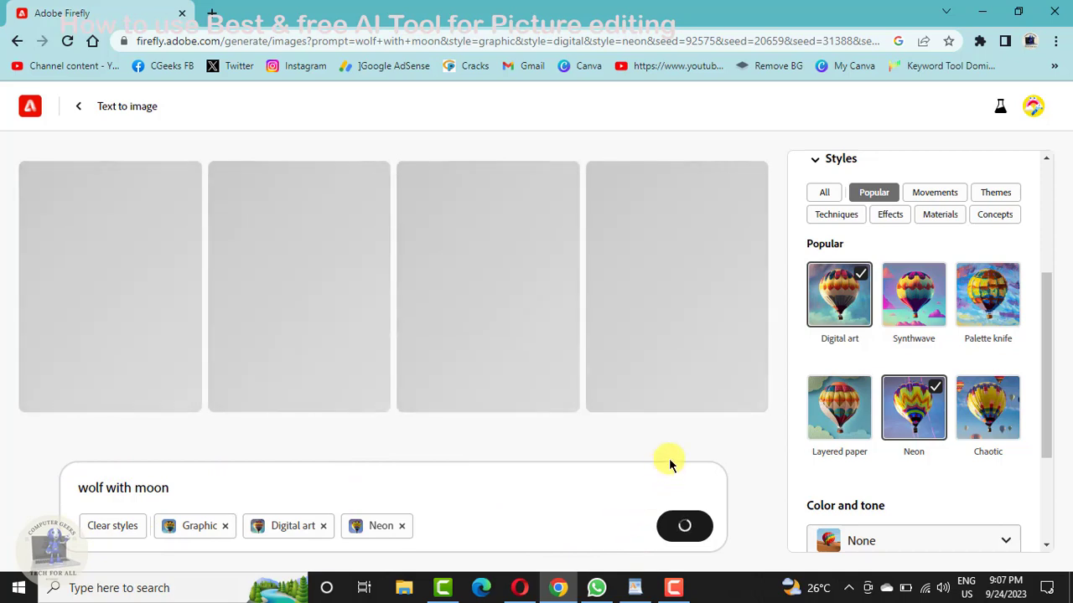
# Step: Enlarge the third generated wolf image, compare it with the second one, and review the editing options offered for it
pyautogui.scroll(-2, 871, 397)
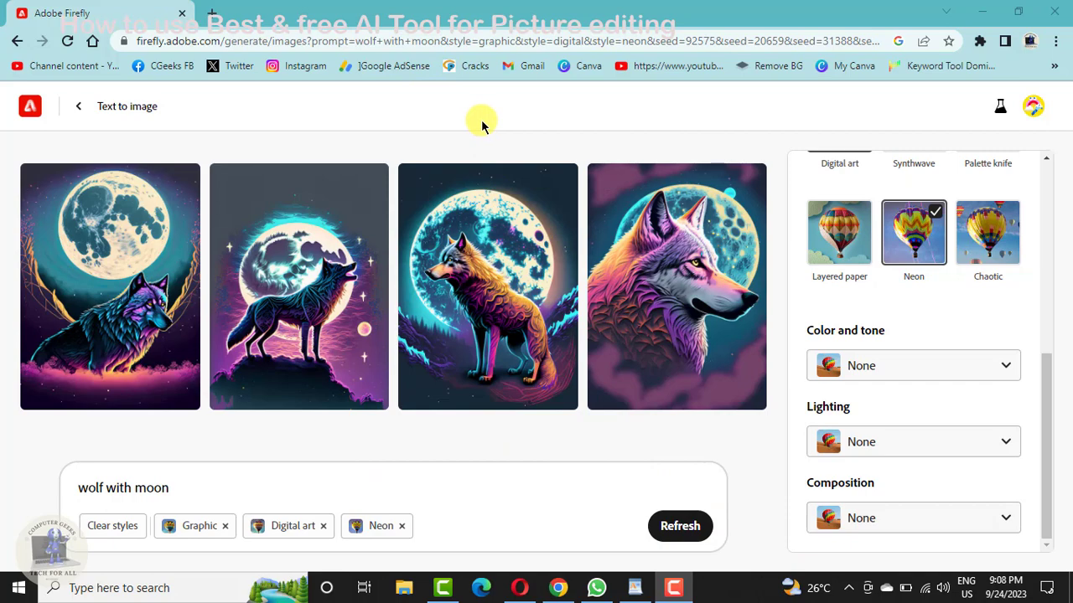
pyautogui.click(453, 277)
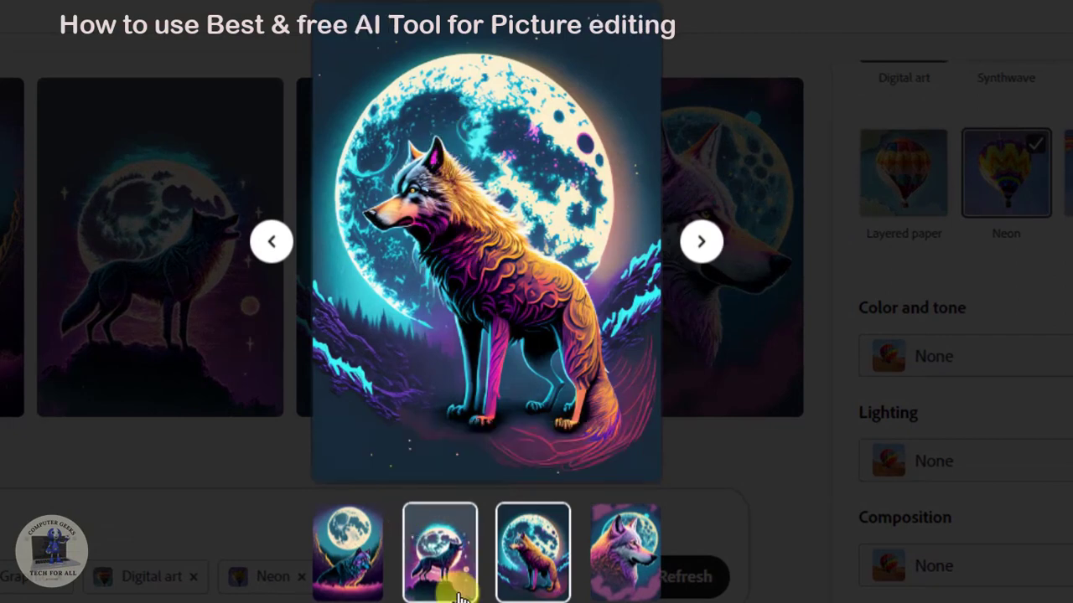
pyautogui.click(444, 557)
pyautogui.click(514, 570)
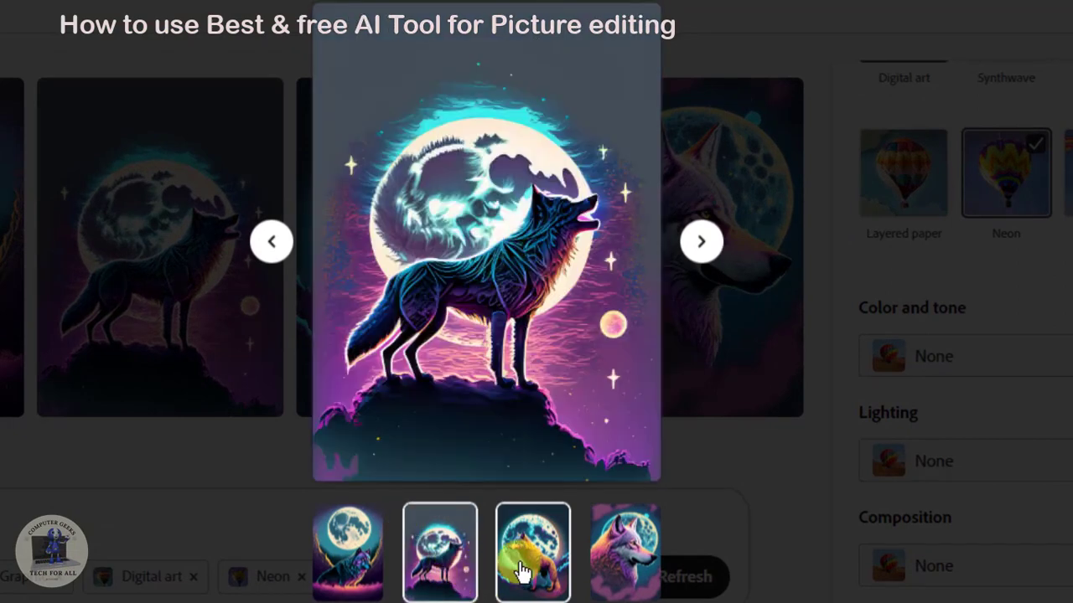
pyautogui.moveTo(390, 165)
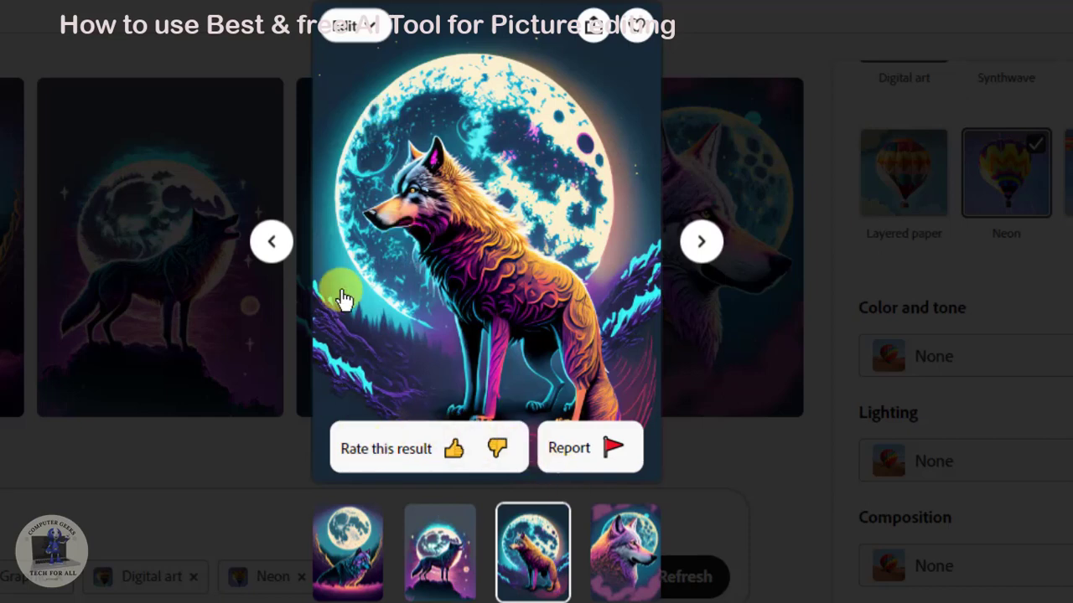
pyautogui.click(371, 31)
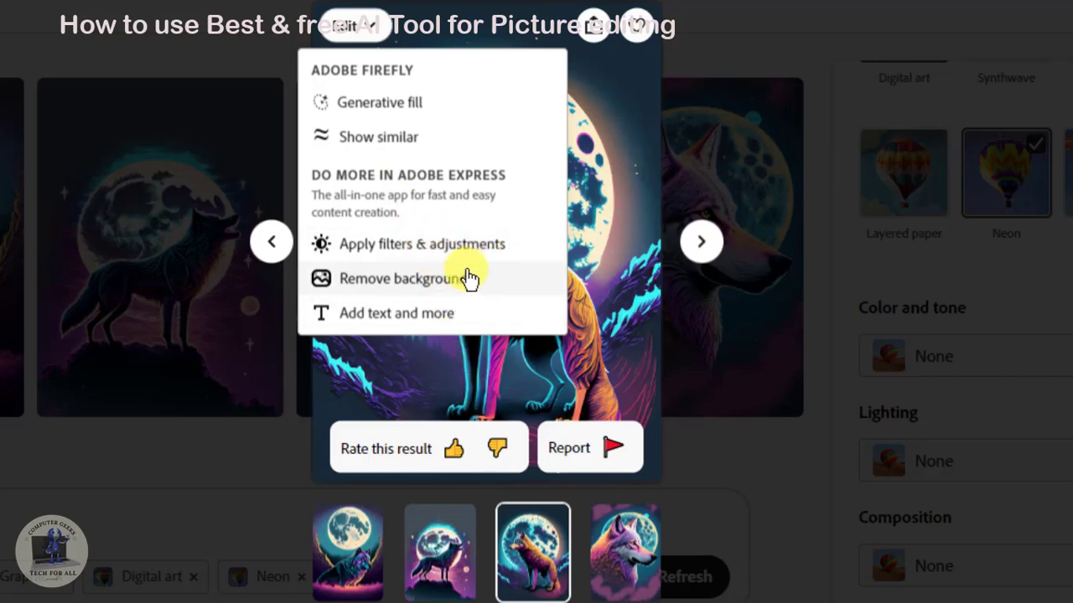
pyautogui.click(405, 323)
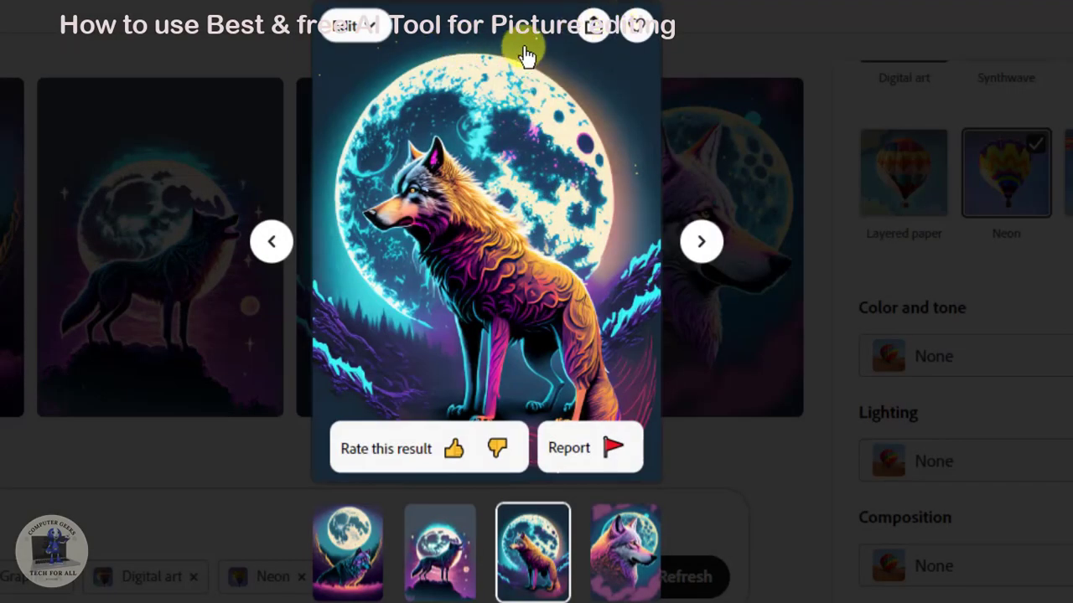
# Step: Download the enlarged wolf image to the Downloads folder as the JPEG file "Firefly wolf with moon 31388"
pyautogui.click(593, 27)
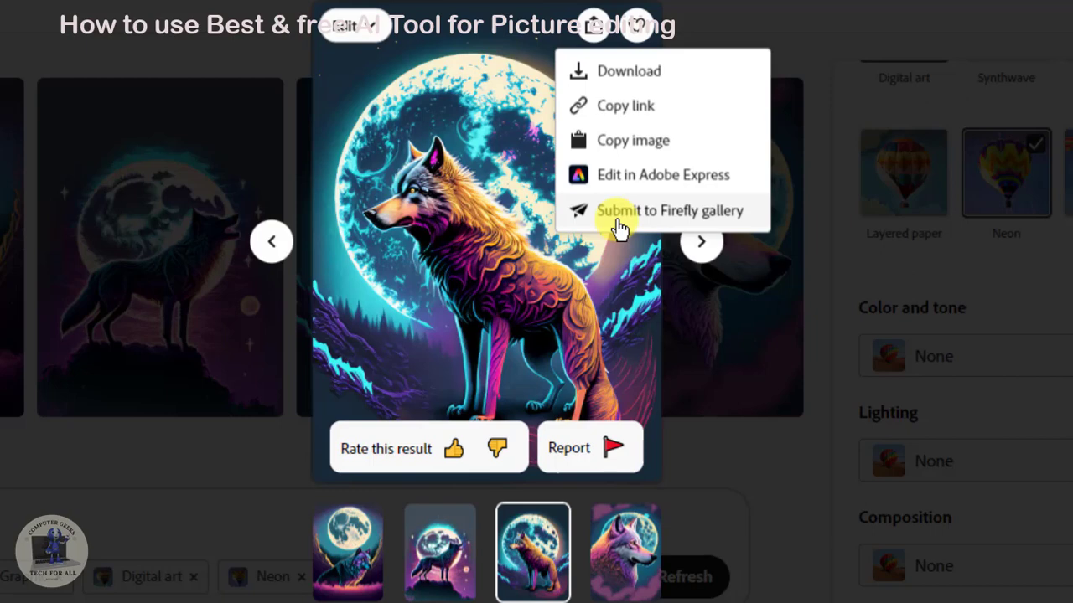
pyautogui.click(591, 72)
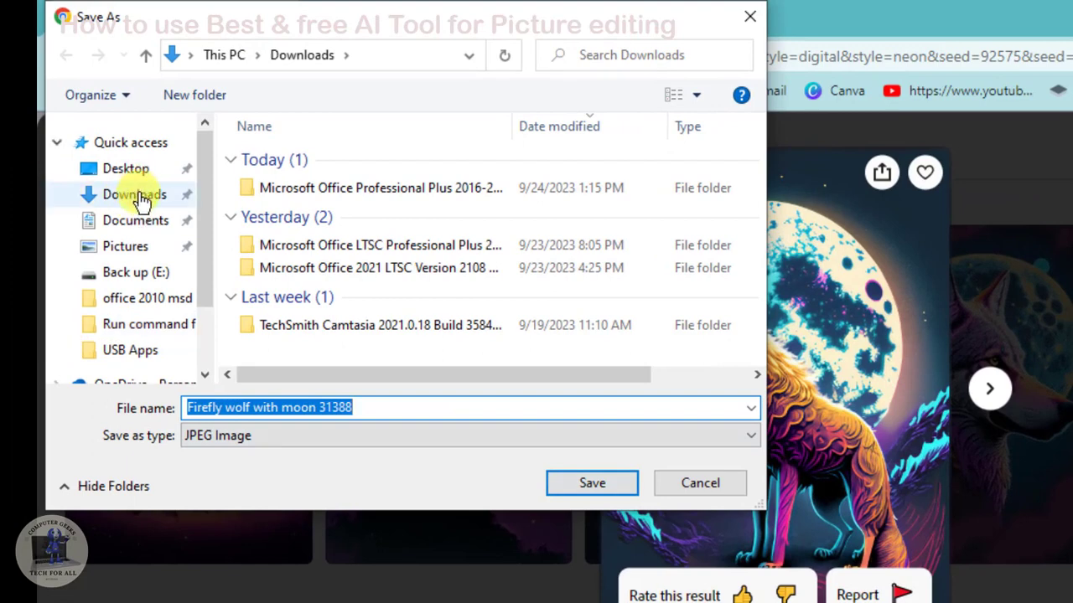
pyautogui.click(138, 201)
pyautogui.click(639, 491)
pyautogui.click(601, 481)
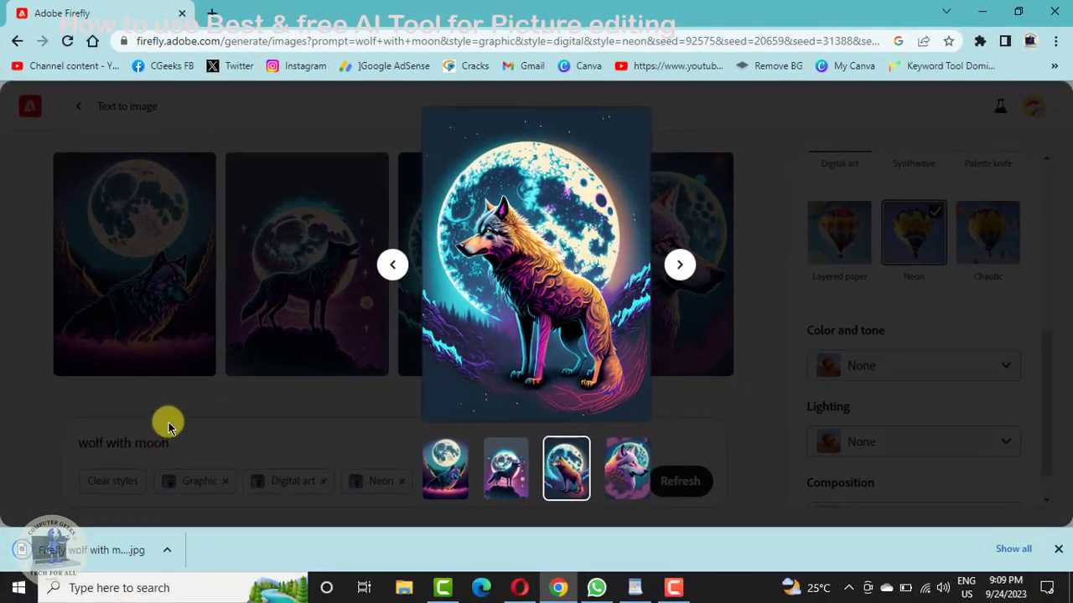
# Step: Close the enlarged wolf image, return to the Firefly home page and open Generative fill
pyautogui.click(609, 270)
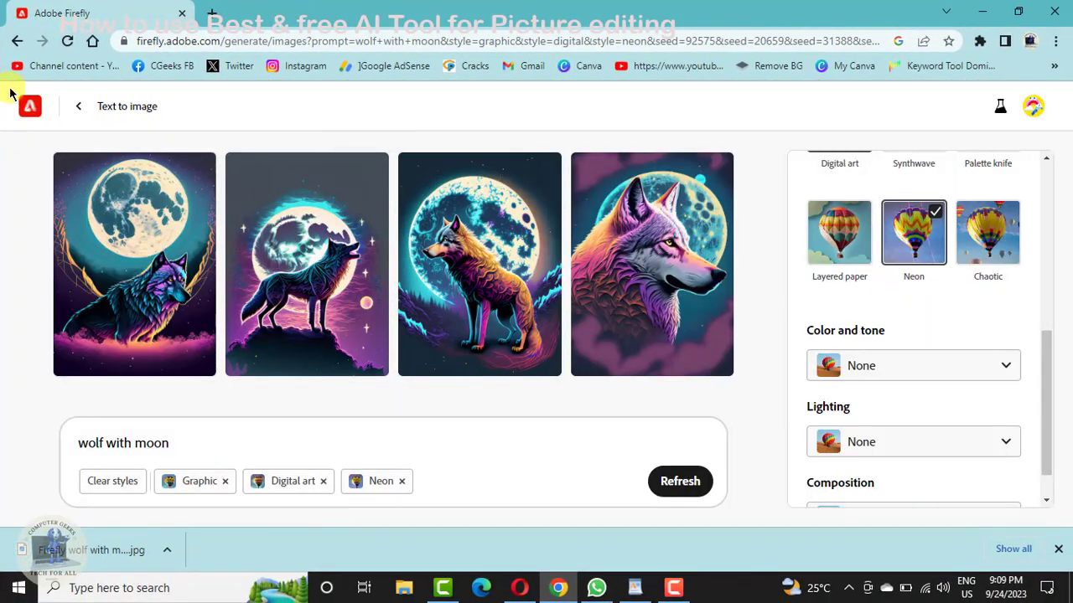
pyautogui.click(400, 307)
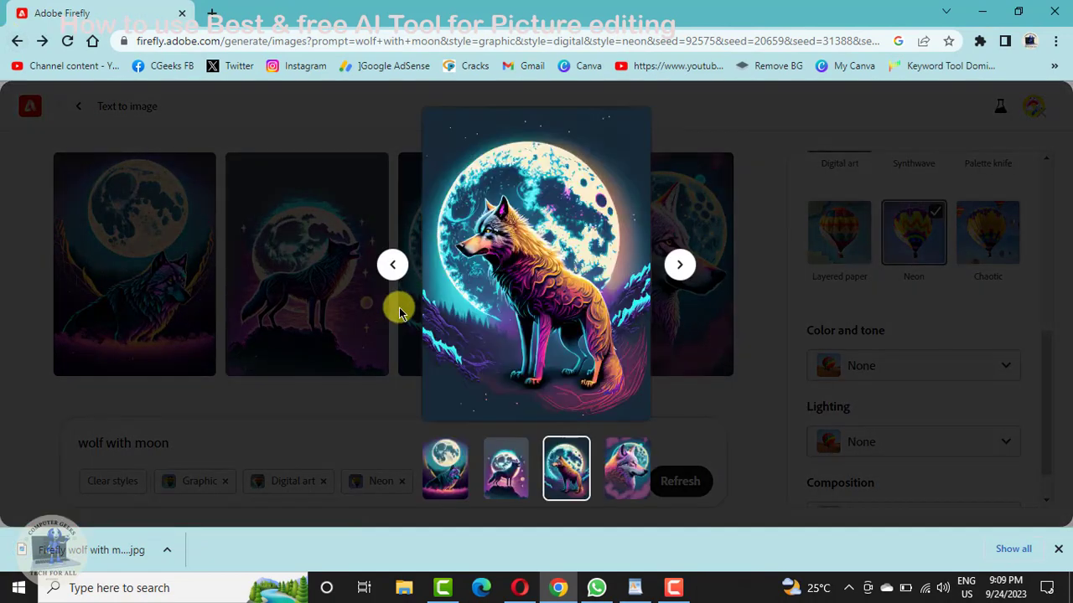
pyautogui.click(103, 342)
pyautogui.click(30, 105)
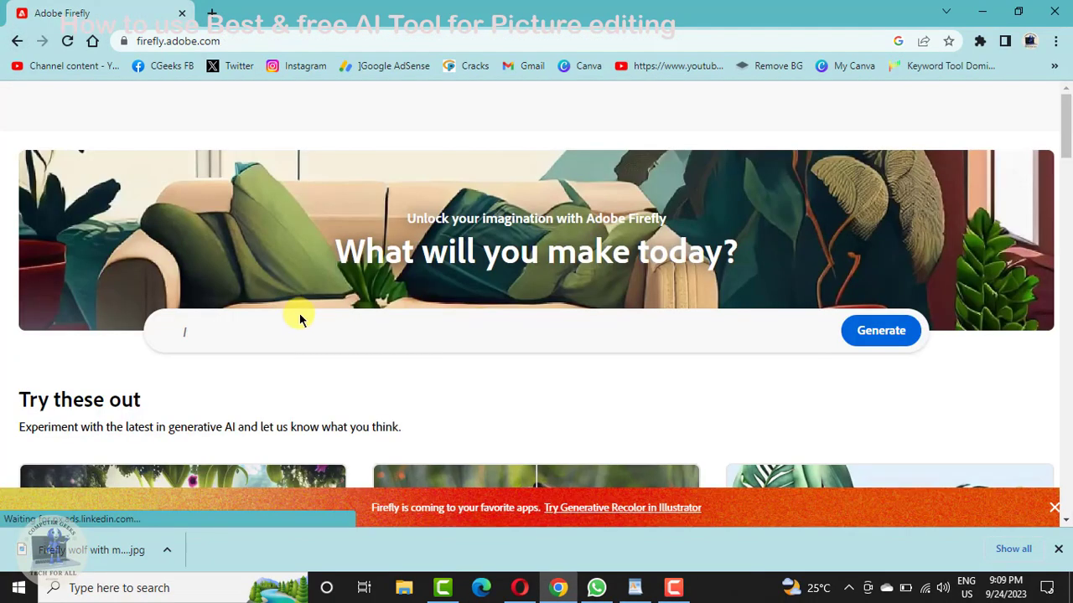
pyautogui.scroll(-2, 450, 344)
pyautogui.scroll(-2, 452, 347)
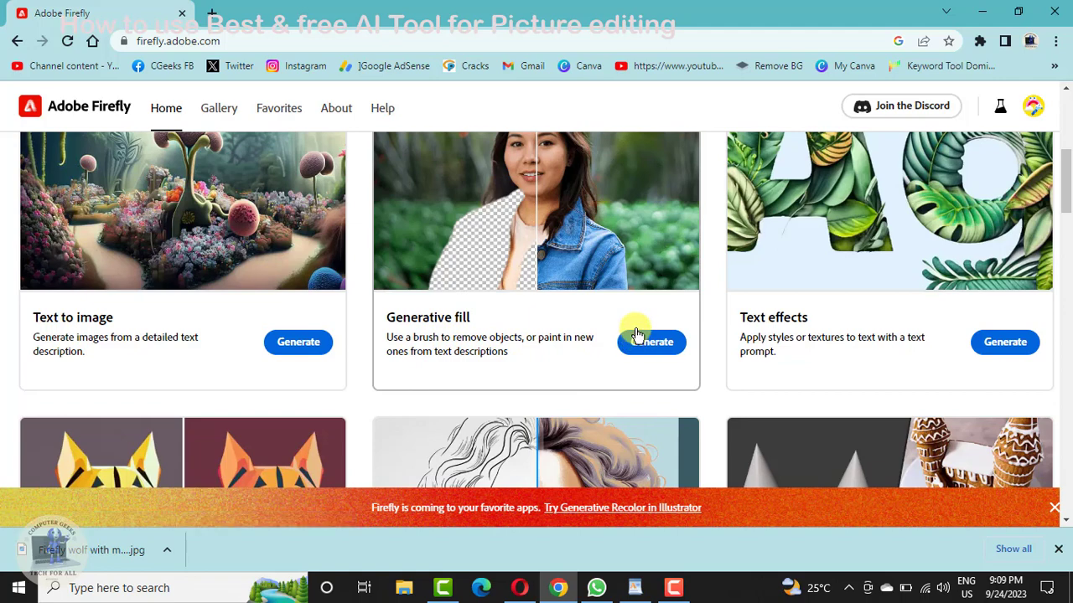
pyautogui.click(543, 279)
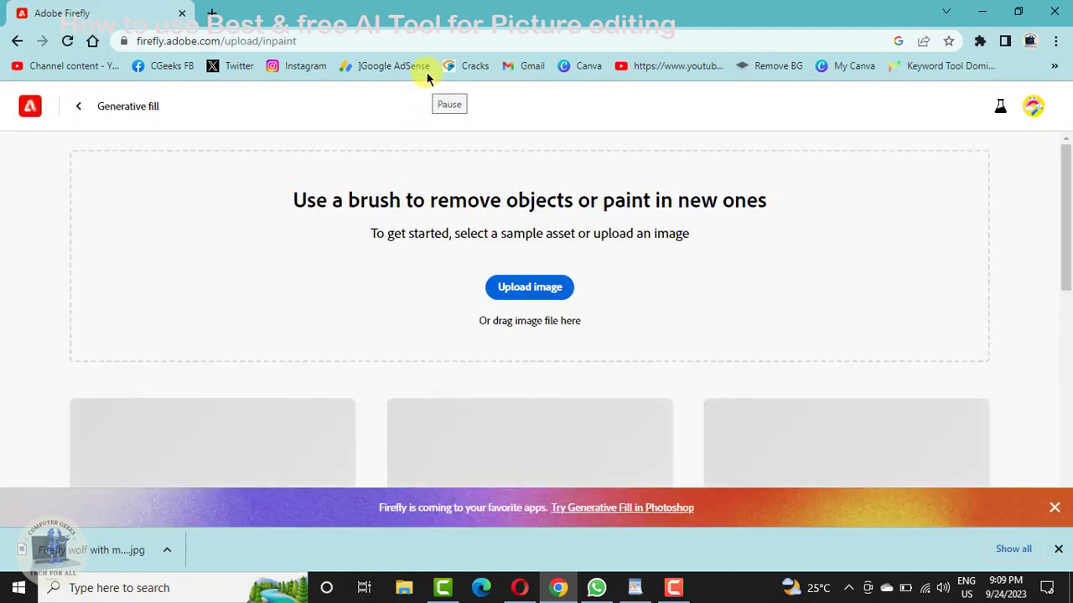
# Step: Browse the Generative fill sample images and open the one of the woman in the orange jacket
pyautogui.scroll(-3, 603, 427)
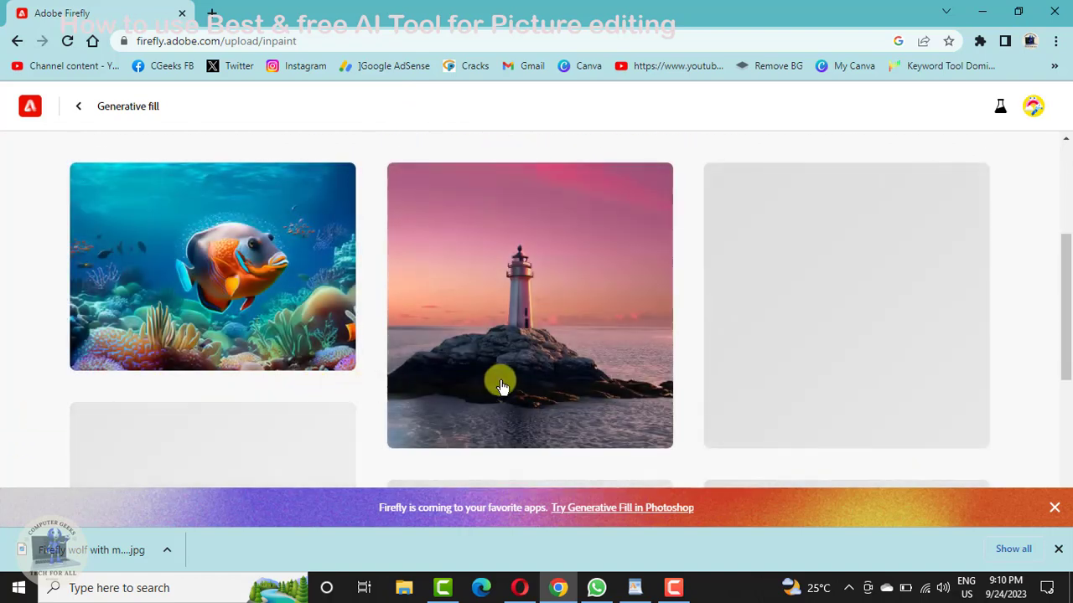
pyautogui.scroll(-2, 613, 364)
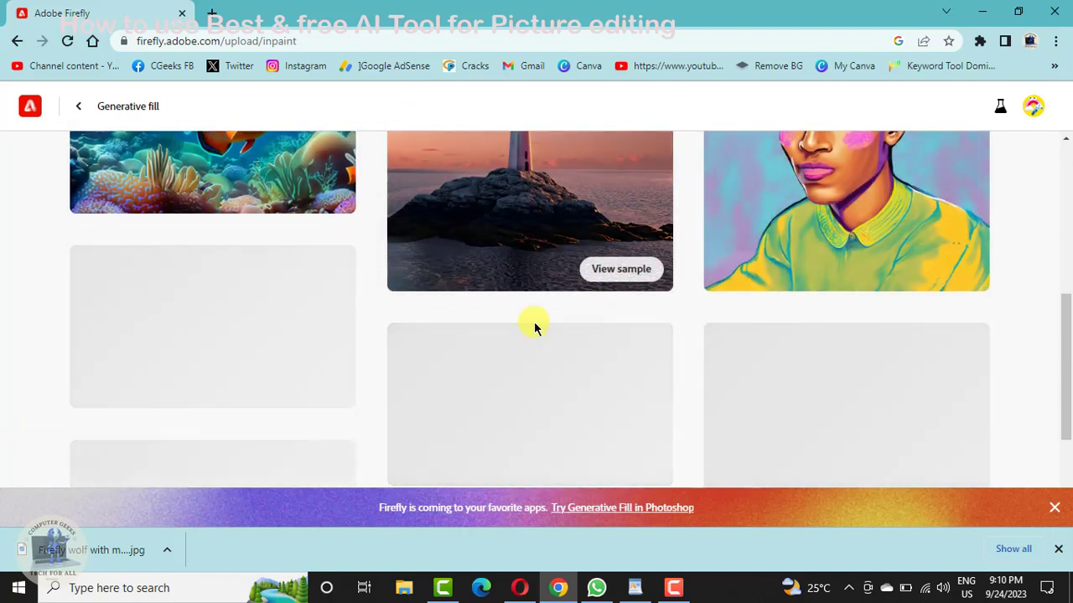
pyautogui.scroll(2, 536, 328)
pyautogui.scroll(-2, 551, 338)
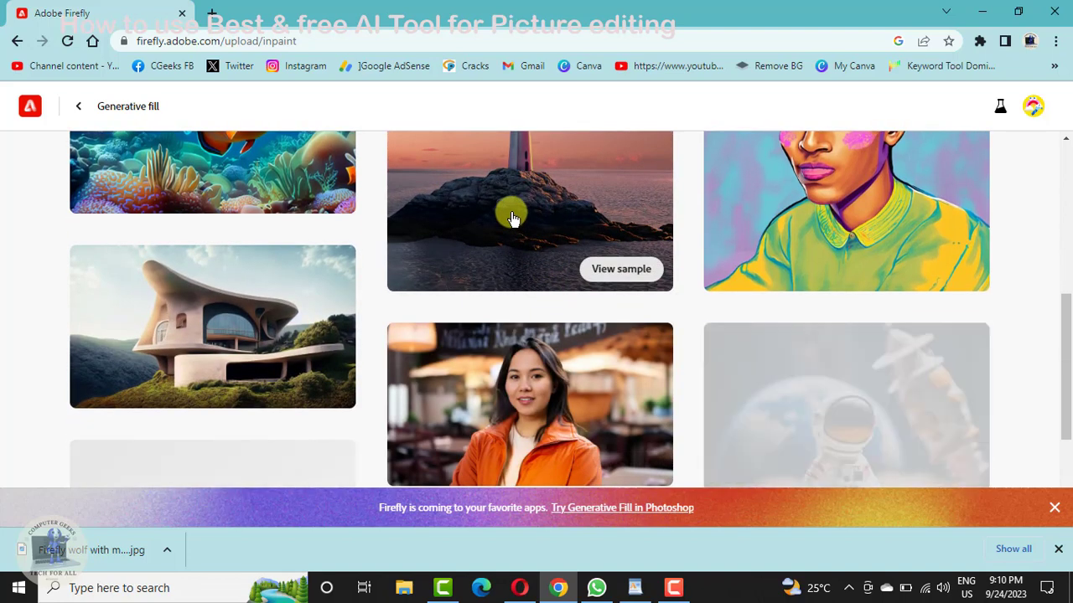
pyautogui.scroll(-1, 533, 338)
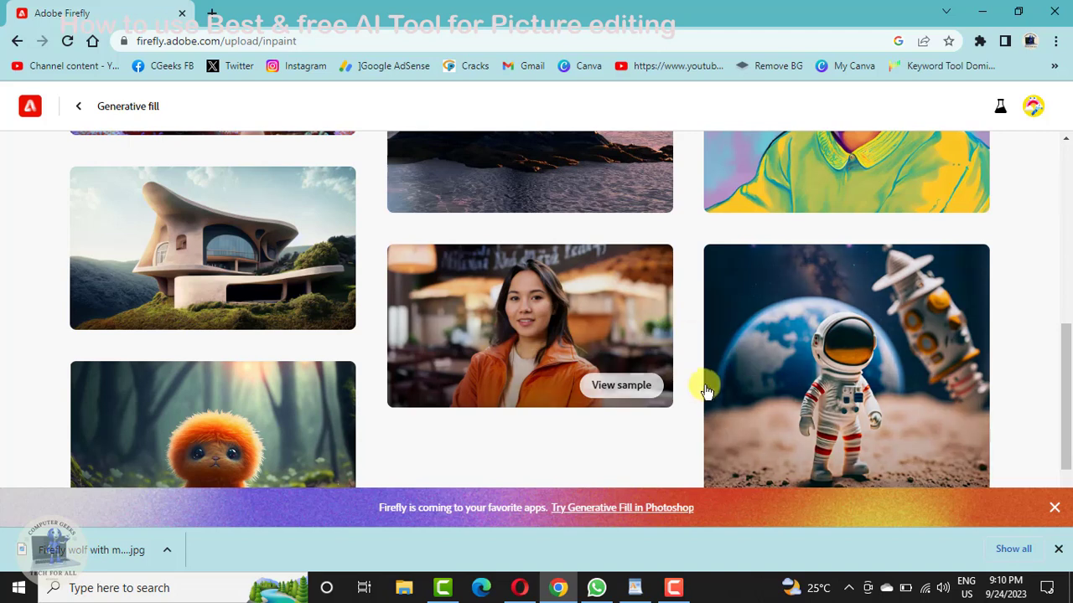
pyautogui.click(411, 125)
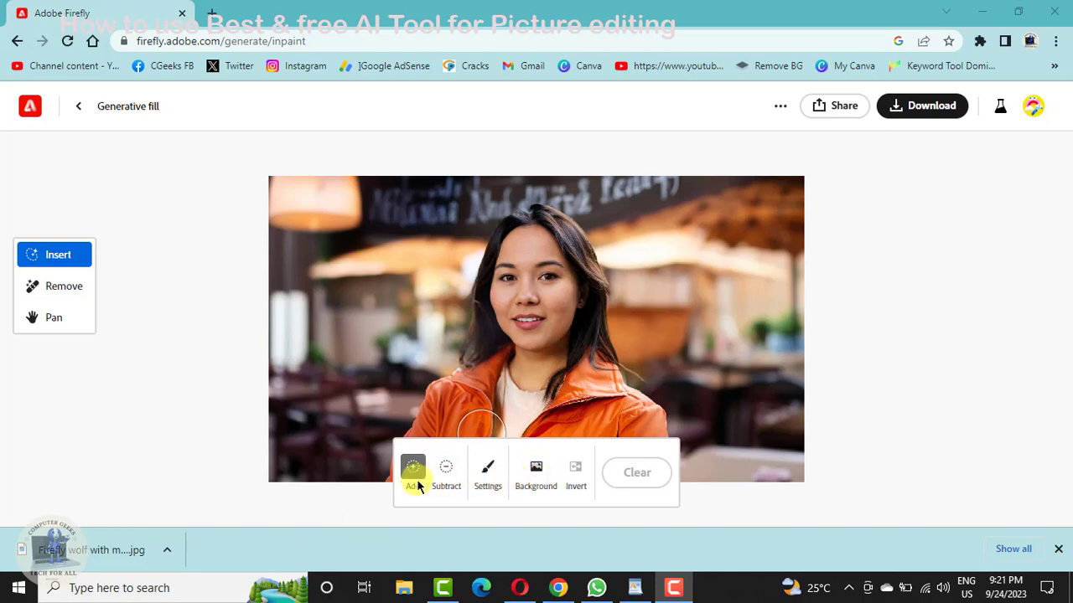
# Step: Remove the background behind the woman and generate a new one from the prompt "moon"
pyautogui.click(537, 474)
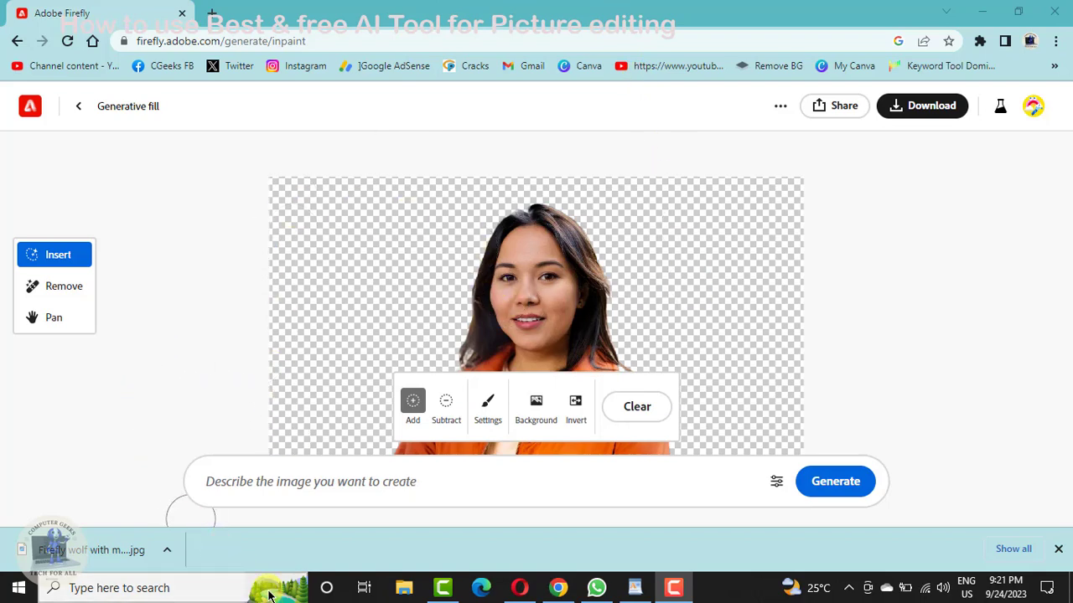
pyautogui.click(249, 487)
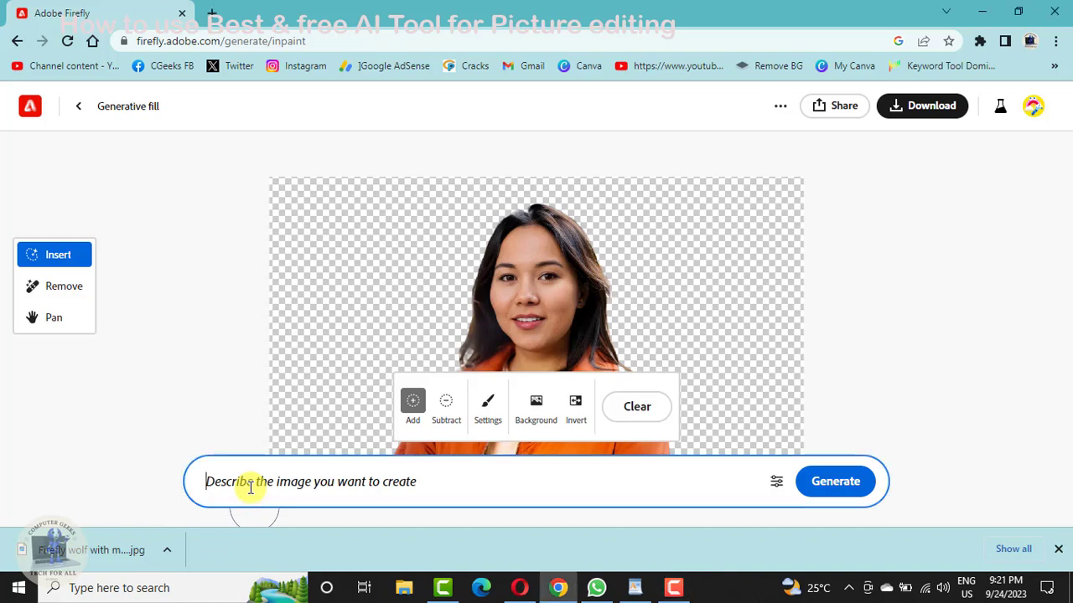
pyautogui.write('moon')
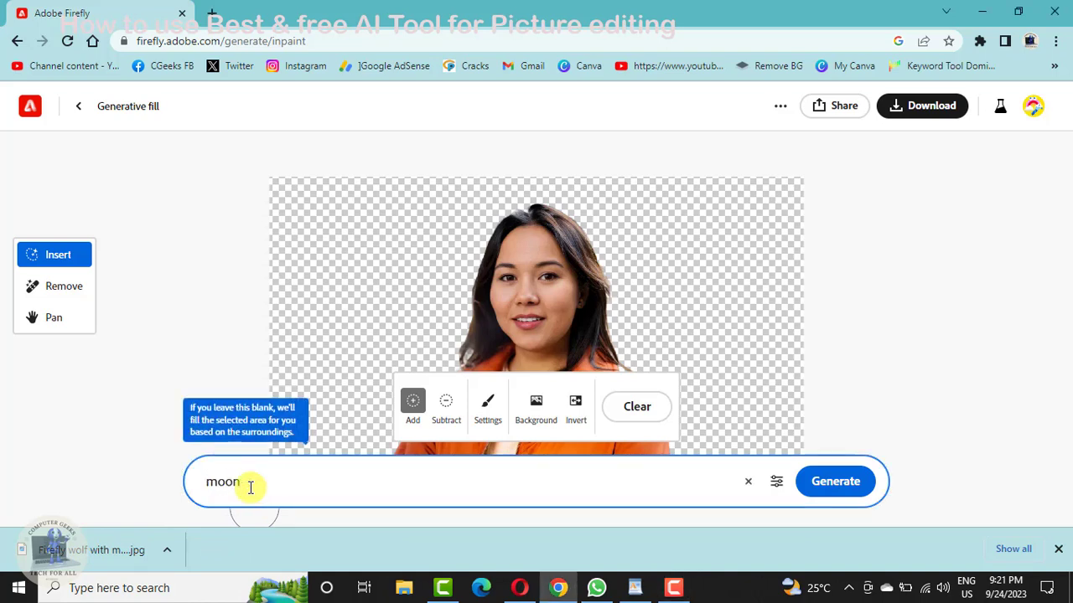
pyautogui.click(838, 489)
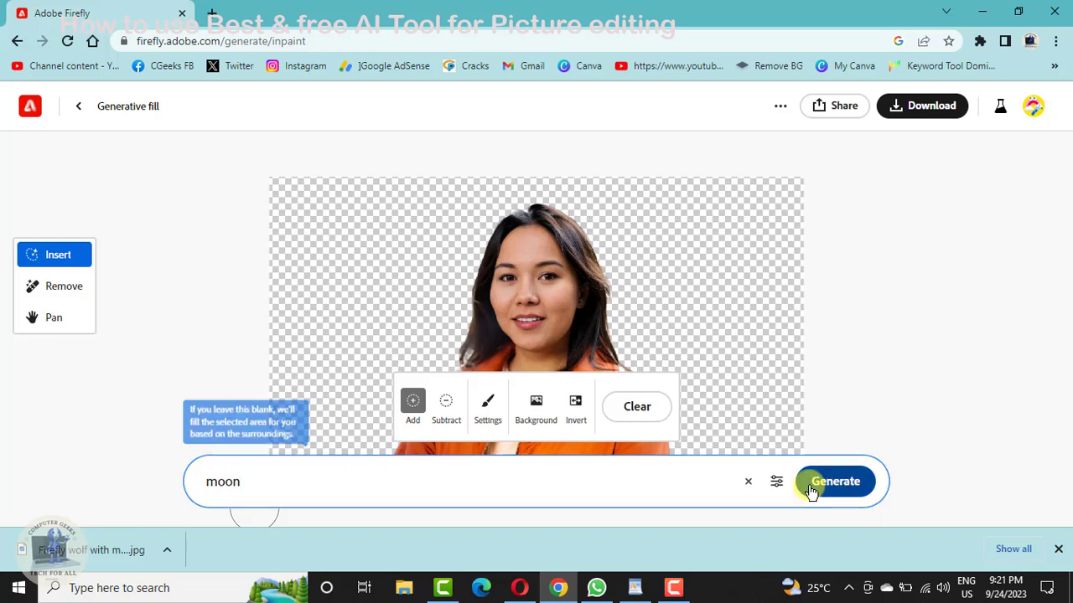
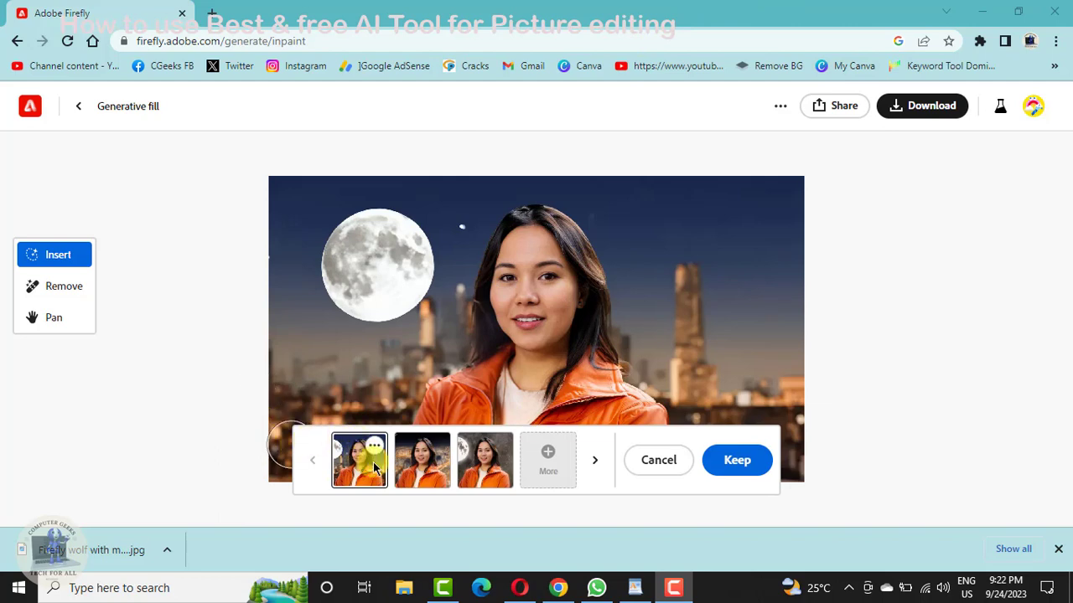
# Step: Compare the three moon backgrounds and keep the first one, with the full moon over the city
pyautogui.click(419, 466)
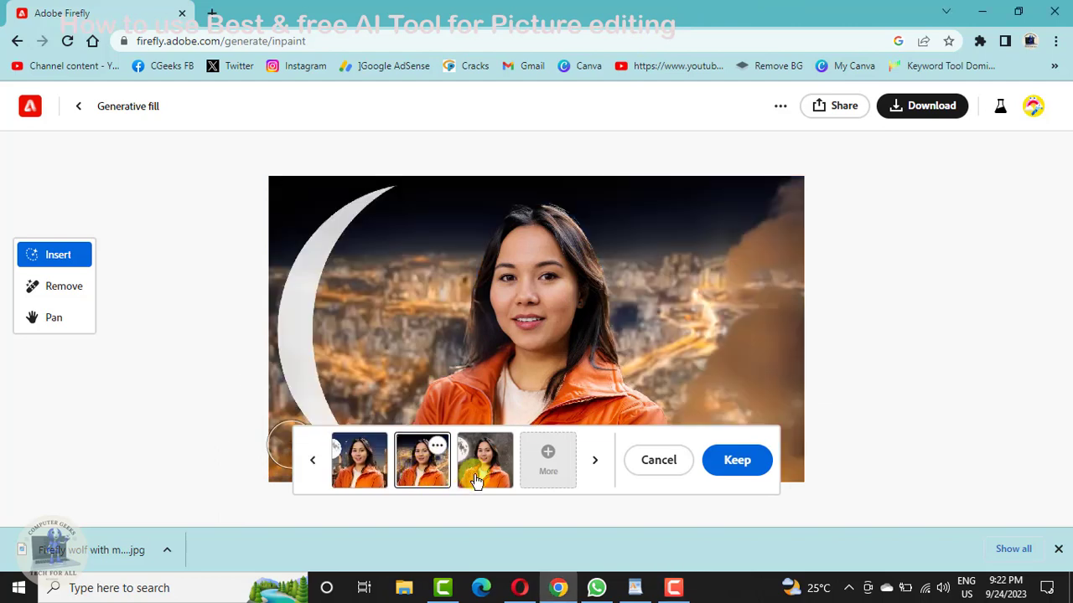
pyautogui.click(477, 480)
pyautogui.click(376, 480)
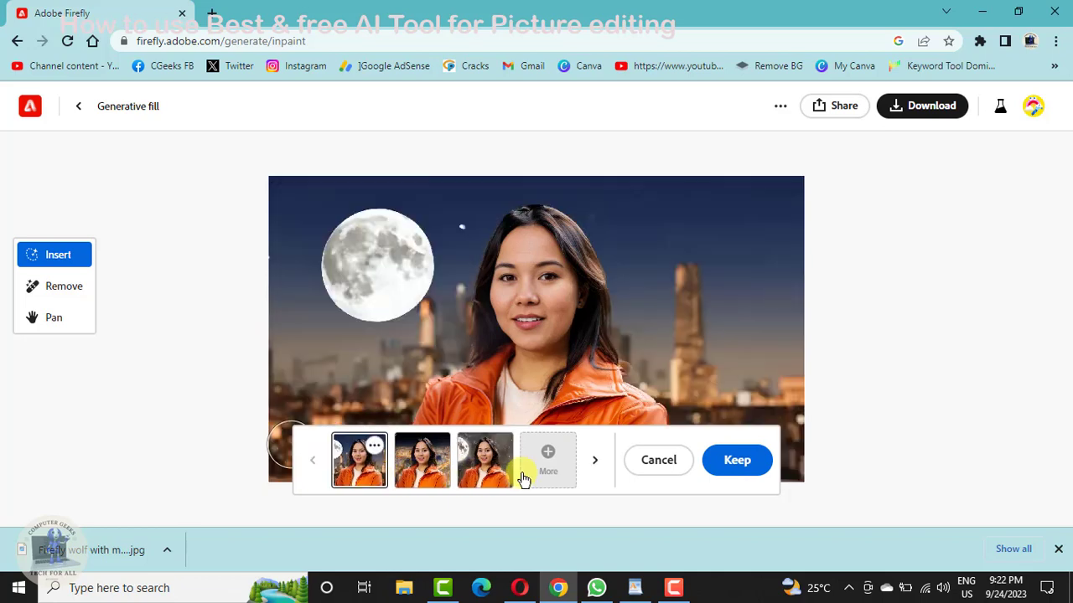
pyautogui.click(722, 499)
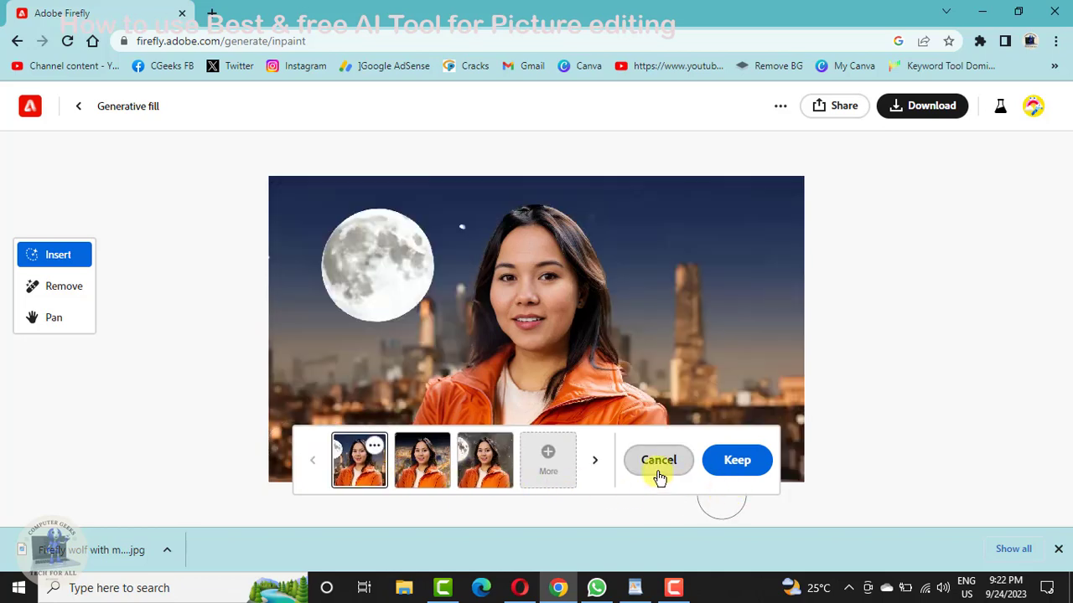
pyautogui.click(733, 476)
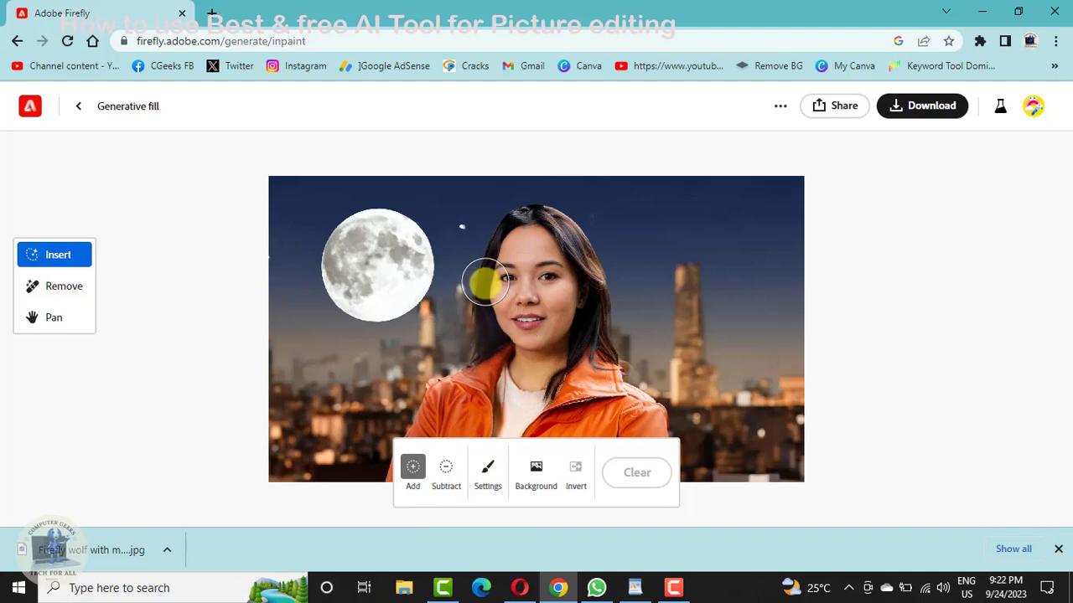
# Step: Brush over the woman's eyes and generate a fill from the prompt "add googles"
pyautogui.moveTo(486, 281)
pyautogui.mouseDown()
pyautogui.moveTo(497, 268)
pyautogui.moveTo(550, 271)
pyautogui.mouseUp()
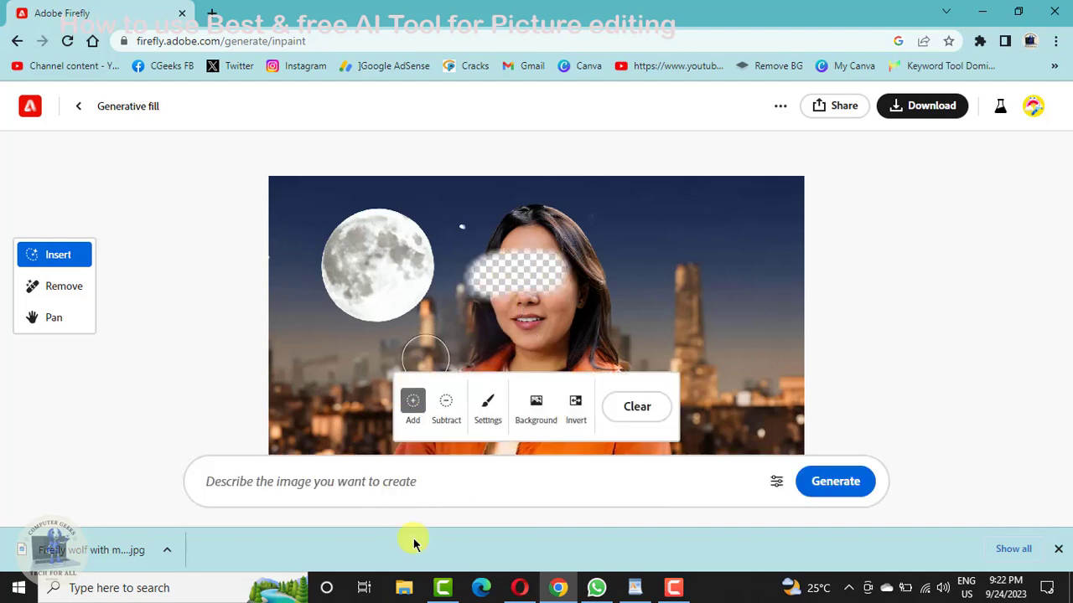
pyautogui.click(308, 482)
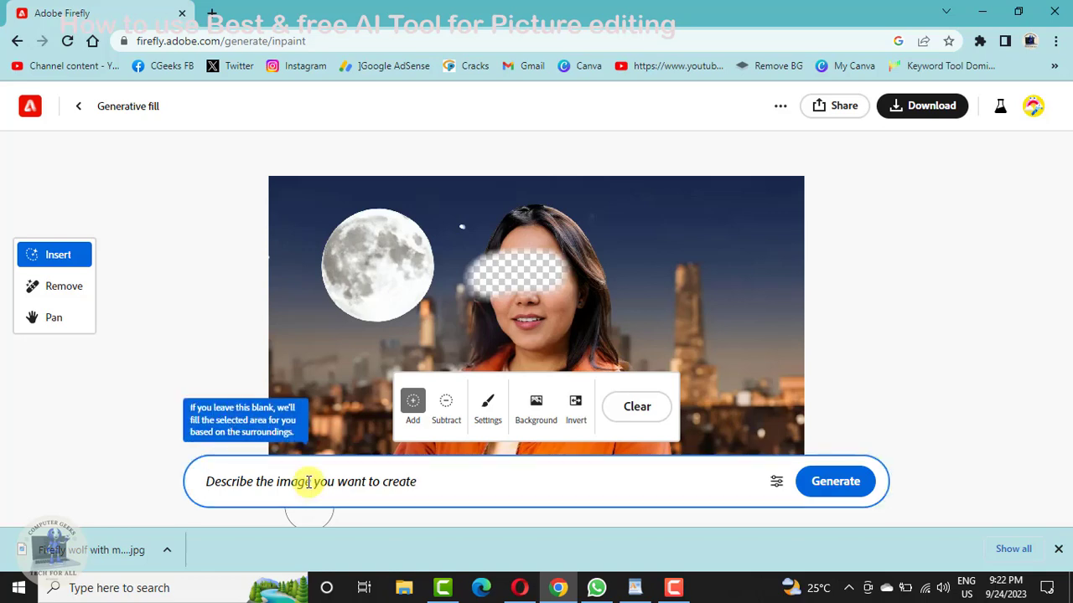
pyautogui.write('add googles')
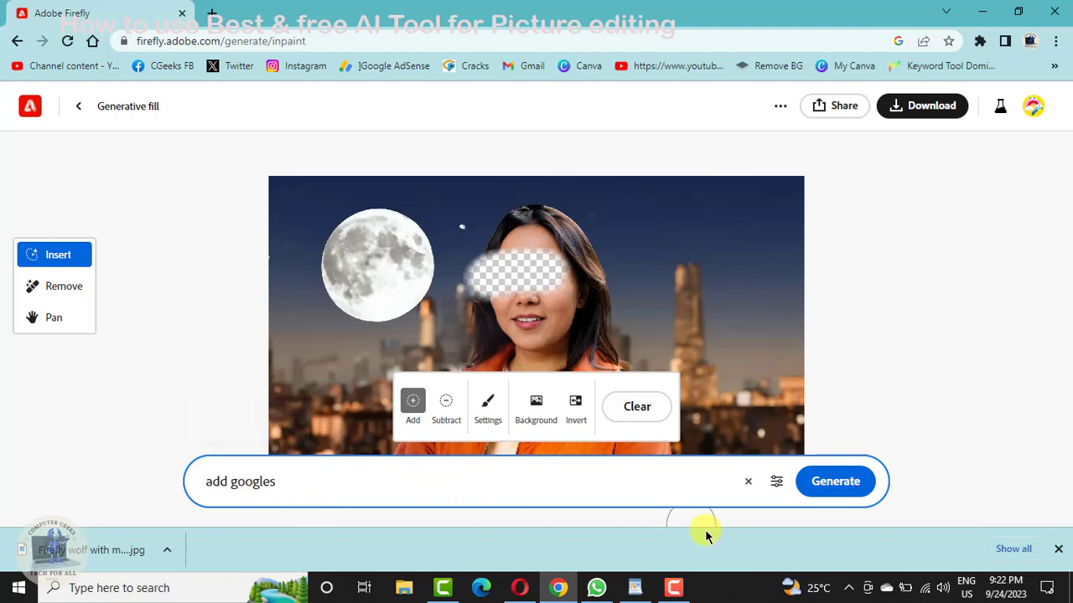
pyautogui.click(835, 501)
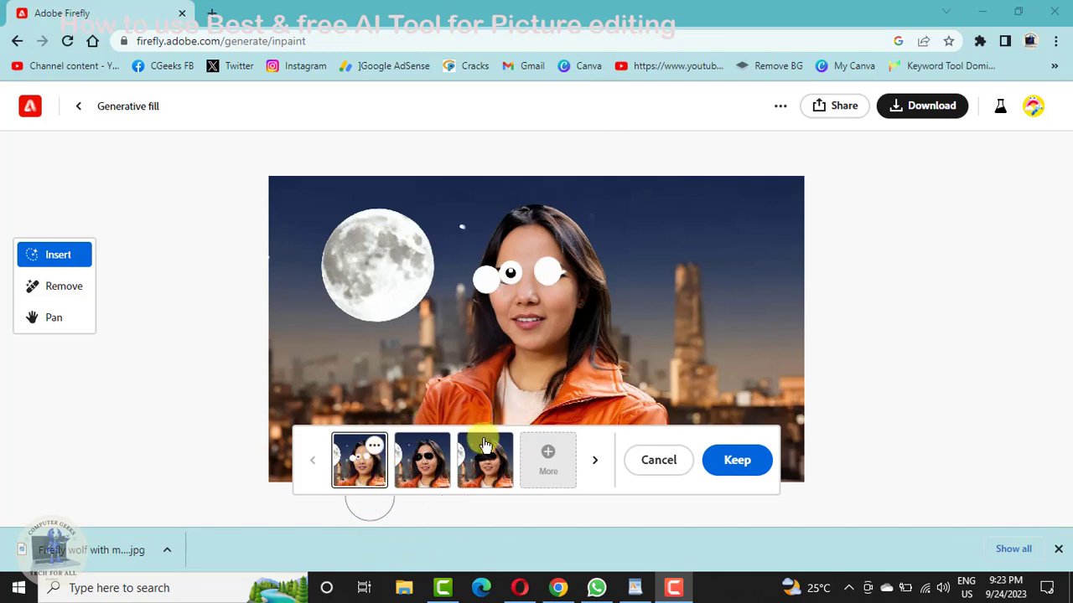
# Step: Compare the first two eyewear variations, discard the generated results and clear the brushed area
pyautogui.click(408, 461)
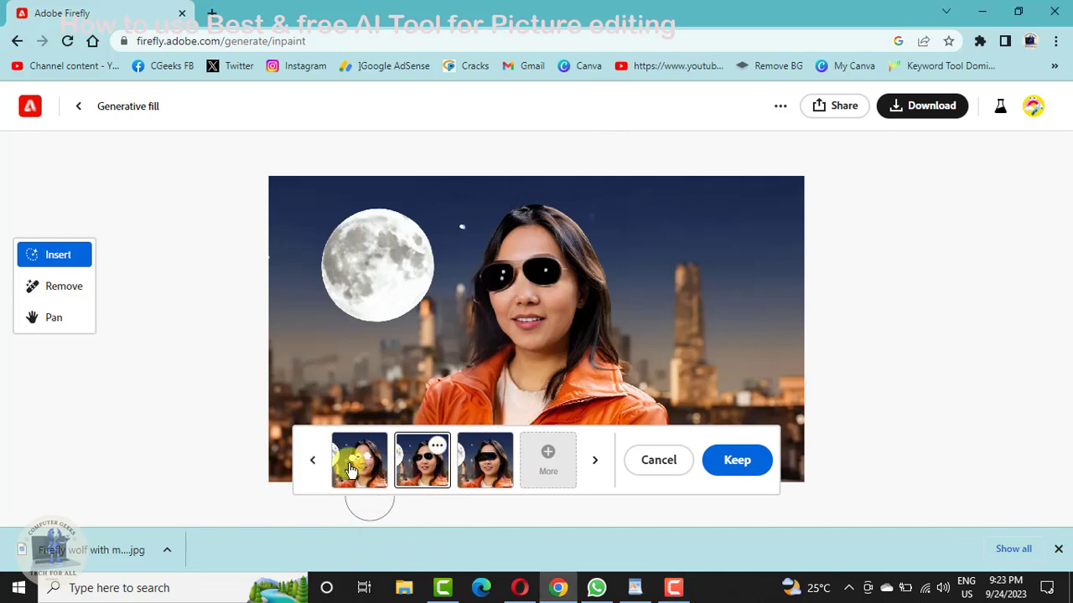
pyautogui.click(352, 471)
pyautogui.click(424, 470)
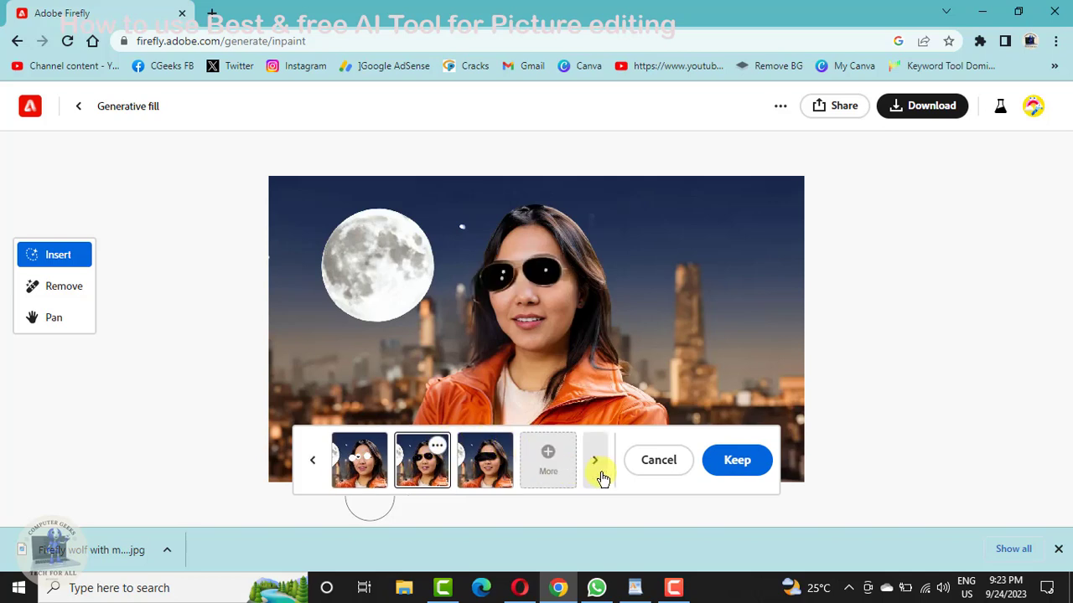
pyautogui.click(647, 462)
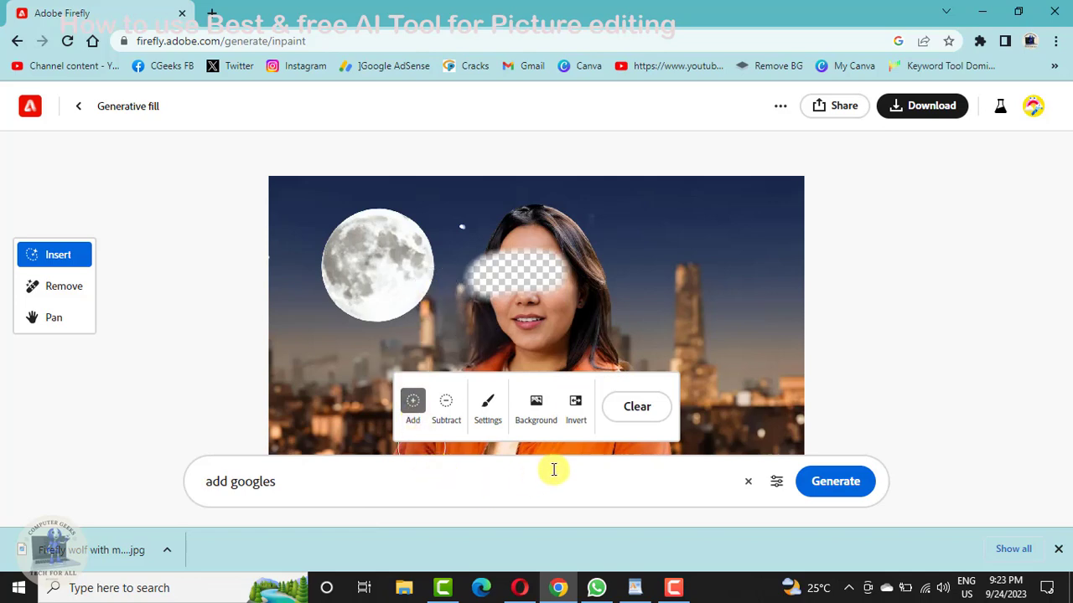
pyautogui.click(636, 408)
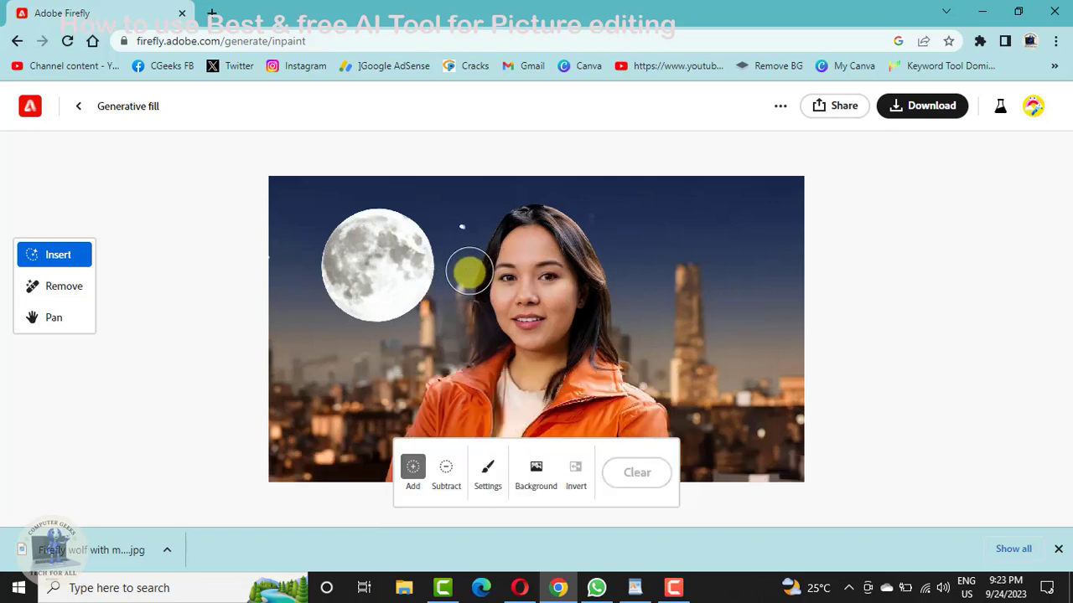
# Step: Brush a wider band across the woman's eyes, generate "add googles" again, and select the third variation after comparing all three
pyautogui.moveTo(481, 270)
pyautogui.mouseDown()
pyautogui.moveTo(575, 274)
pyautogui.moveTo(551, 274)
pyautogui.mouseUp()
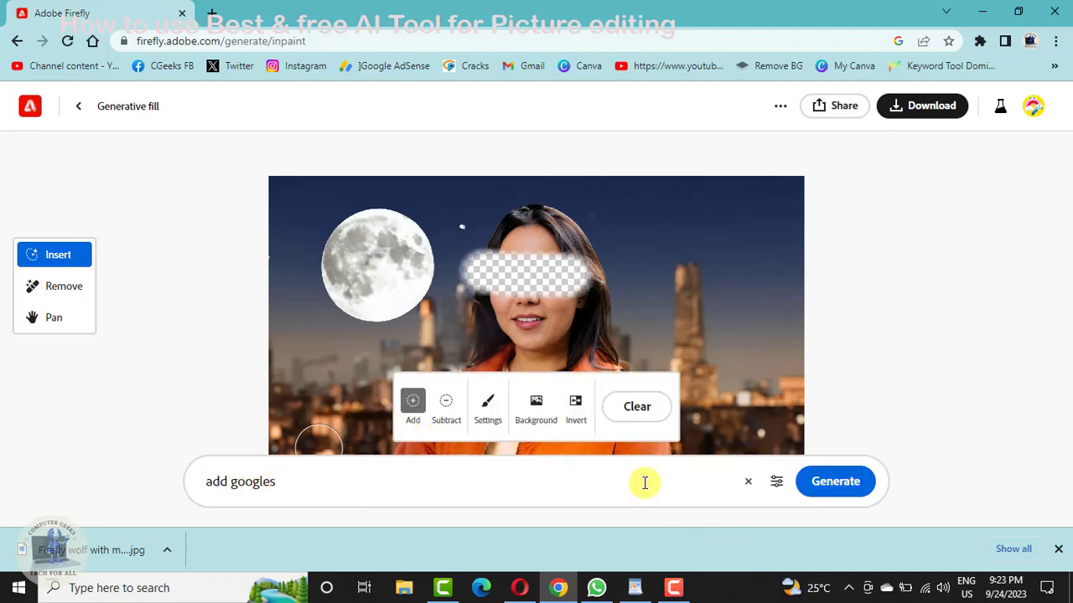
pyautogui.click(831, 479)
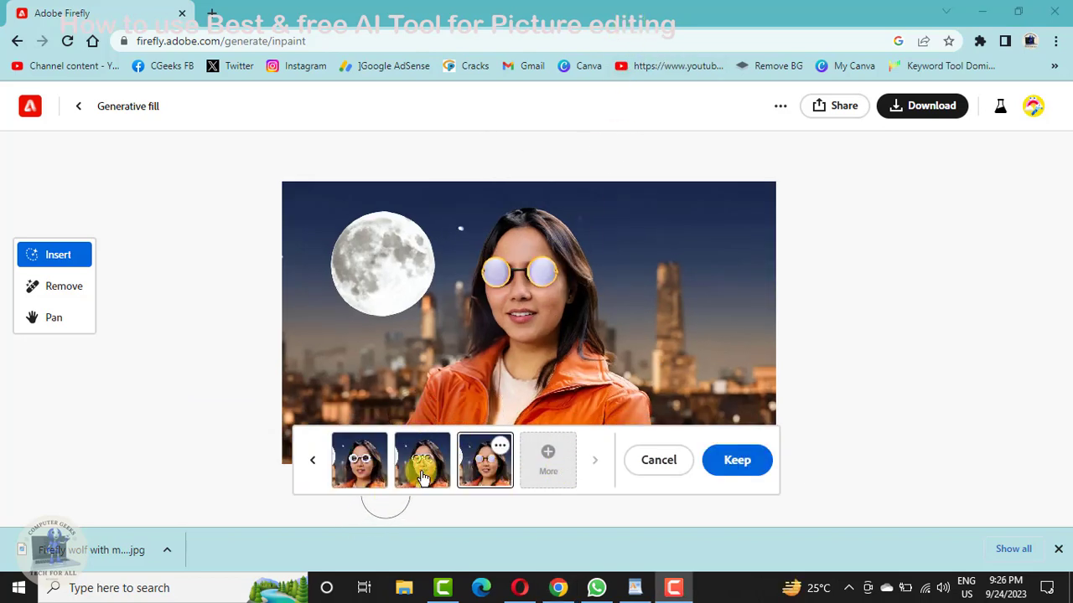
pyautogui.click(363, 471)
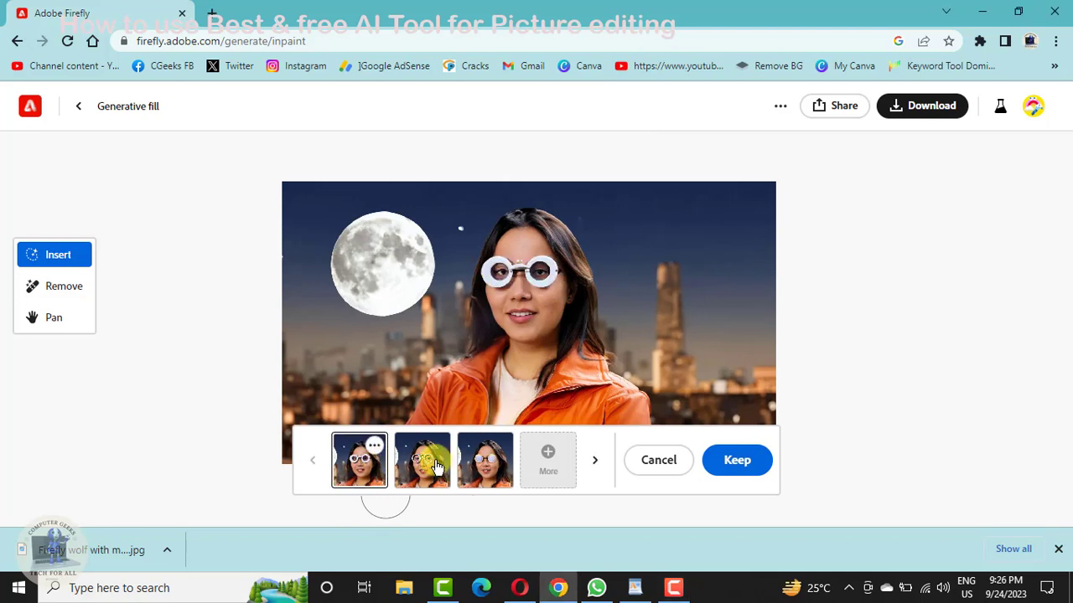
pyautogui.click(422, 461)
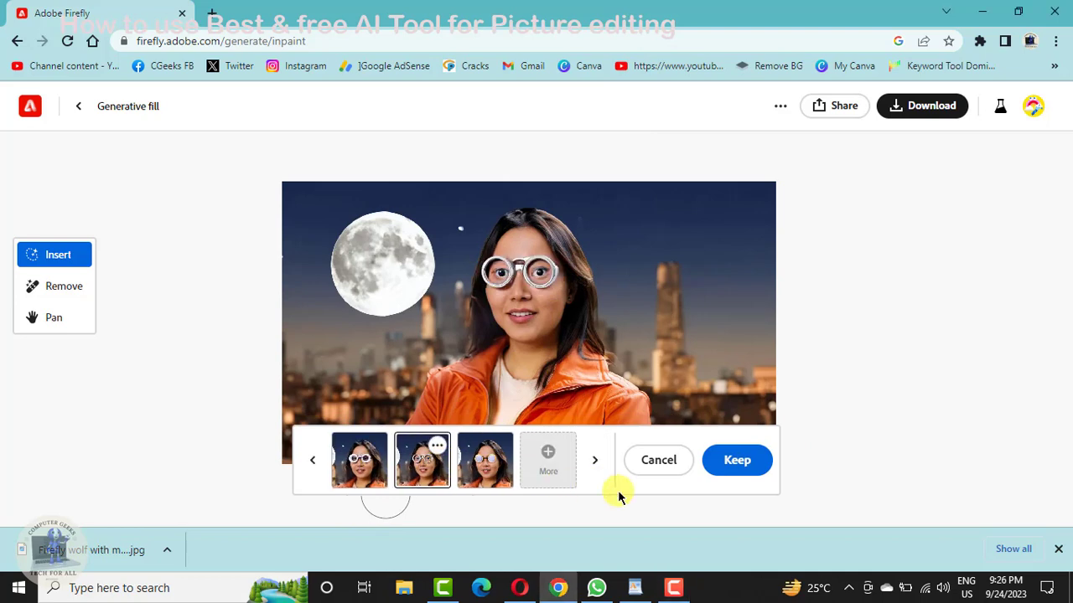
pyautogui.click(471, 469)
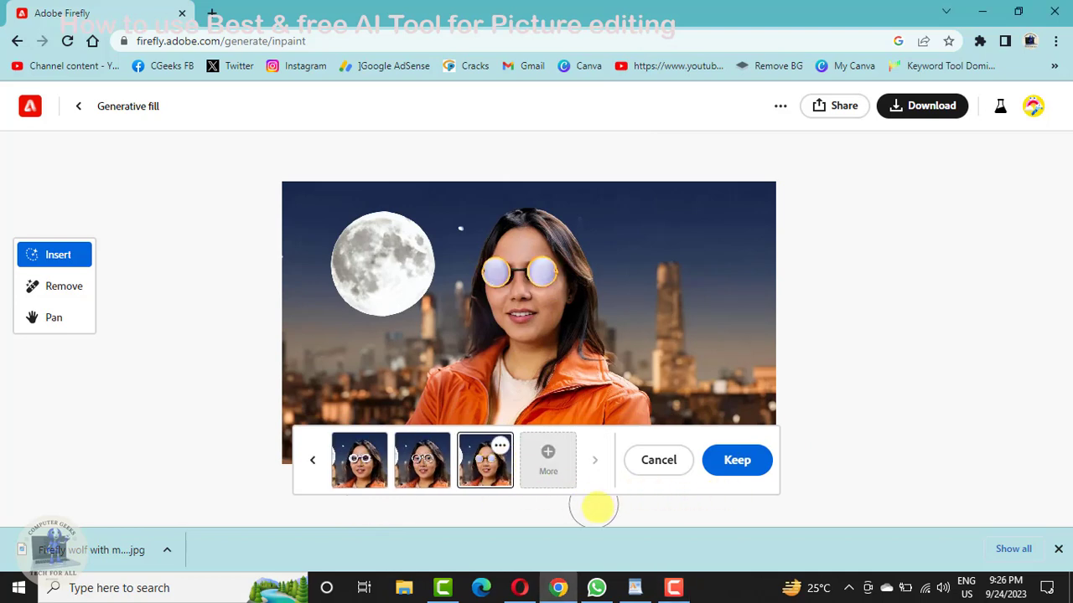
# Step: Discard the generated eyewear variations and clear the brushed area across the woman's eyes
pyautogui.click(658, 460)
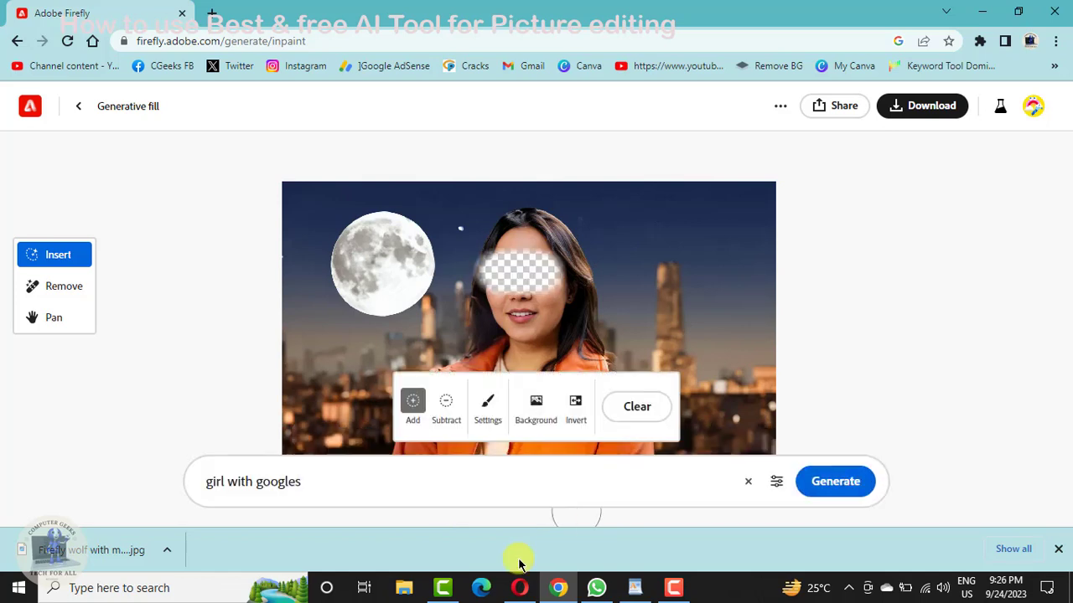
pyautogui.click(636, 407)
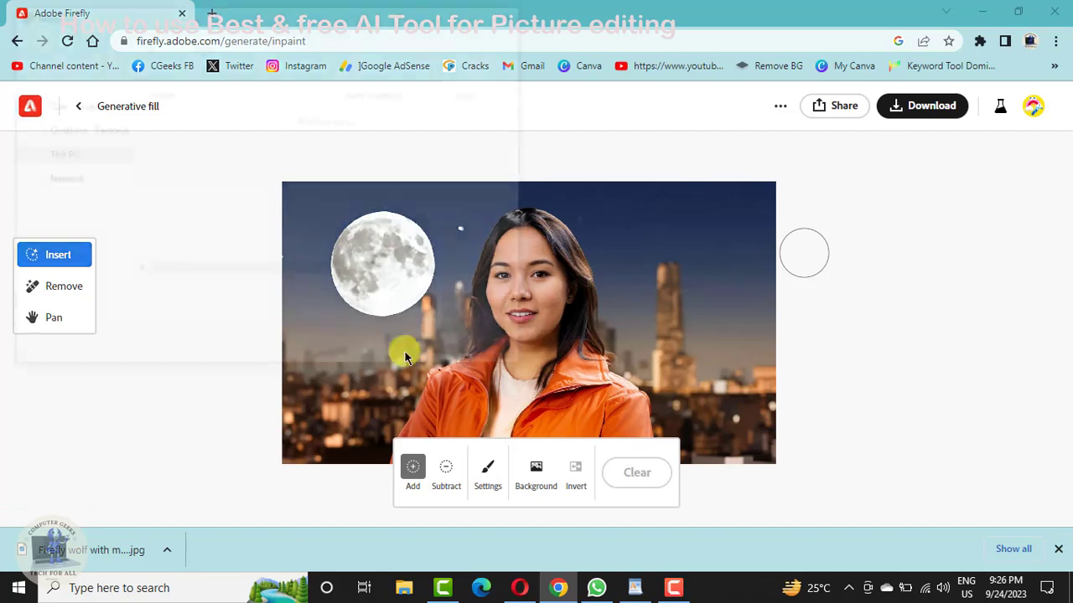
pyautogui.click(405, 349)
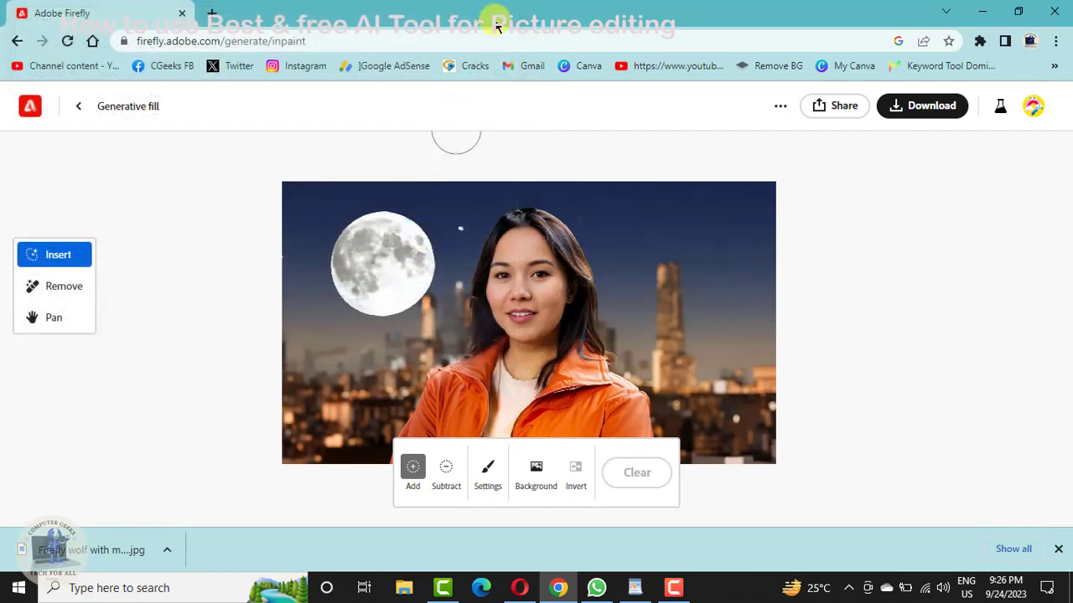
# Step: Return to the home page, open the Text effects tool and browse its sample letter styles
pyautogui.click(31, 109)
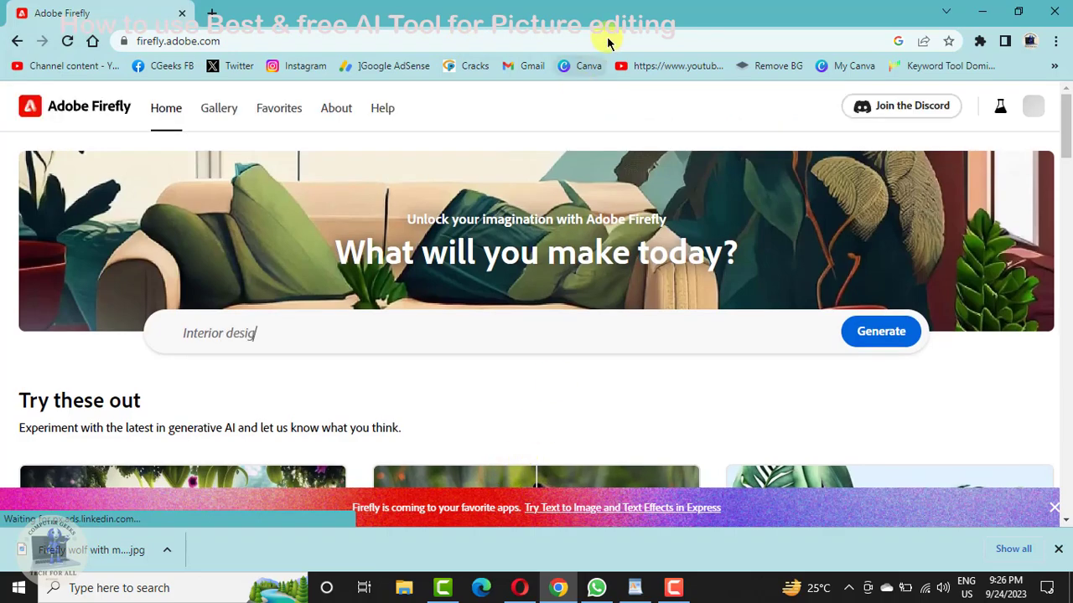
pyautogui.scroll(-4, 425, 364)
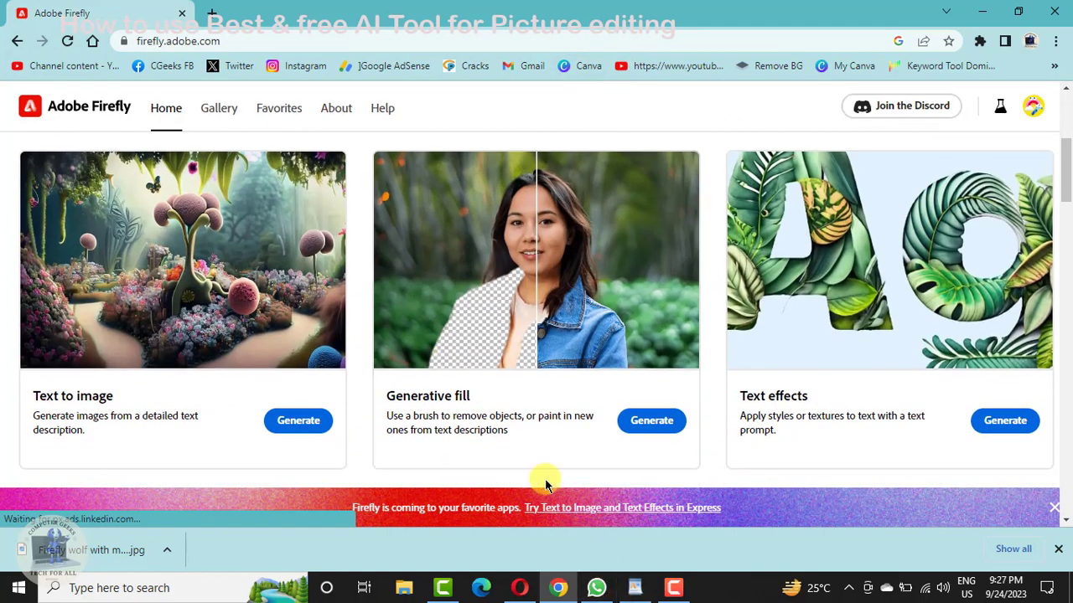
pyautogui.scroll(-1, 569, 436)
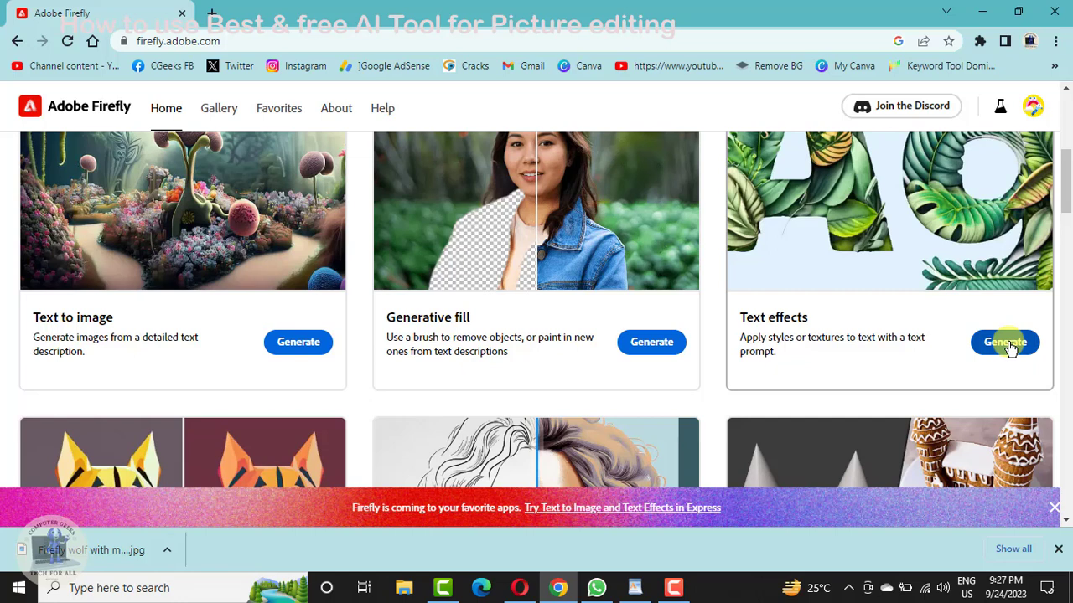
pyautogui.click(1010, 346)
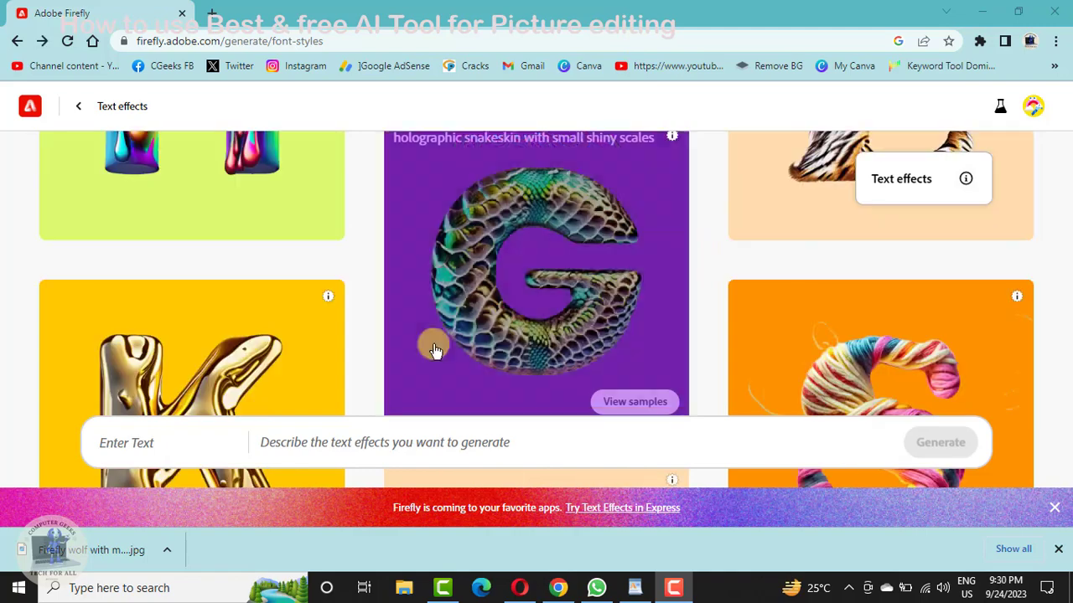
pyautogui.scroll(-8, 430, 343)
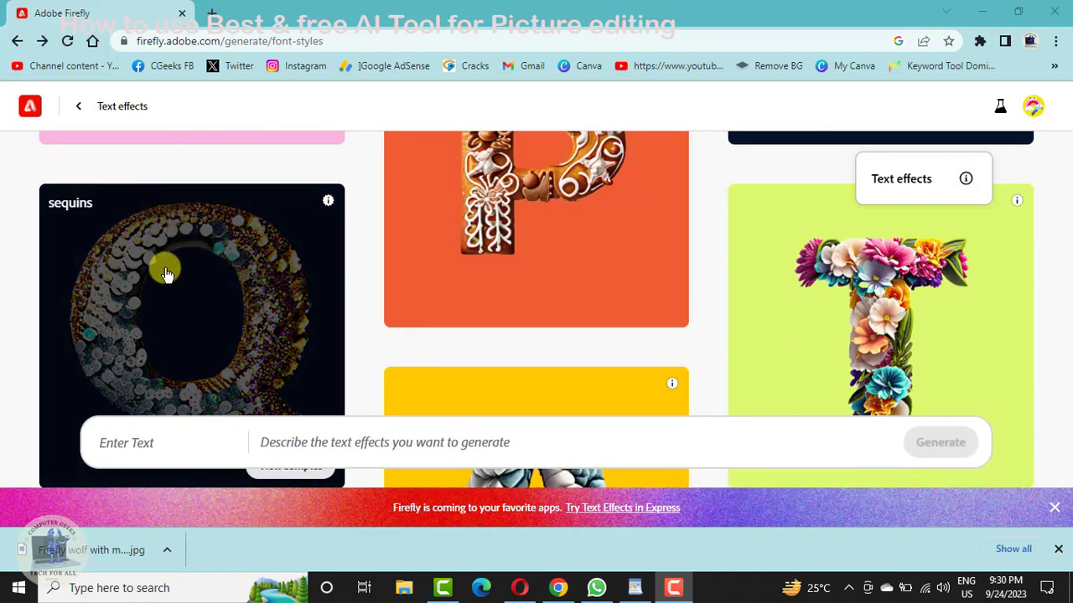
pyautogui.scroll(-3, 143, 232)
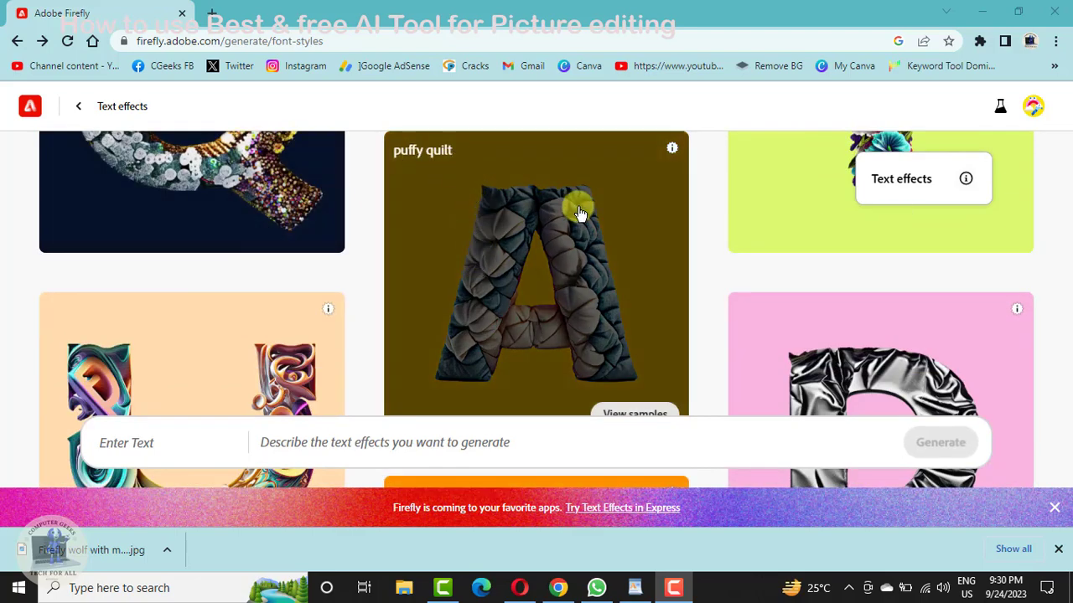
pyautogui.scroll(-1, 874, 292)
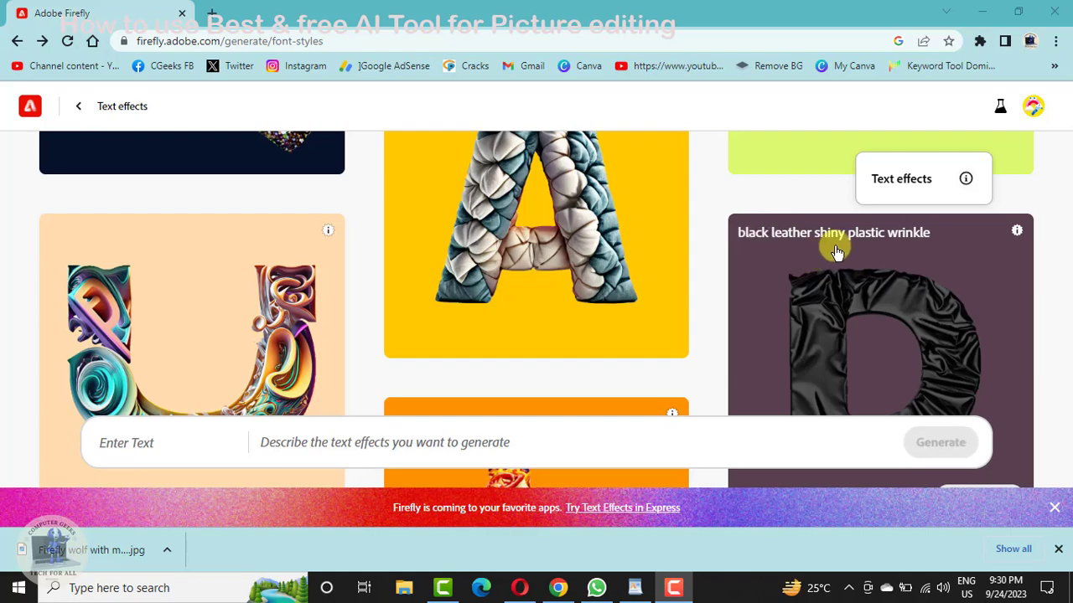
pyautogui.scroll(-5, 850, 243)
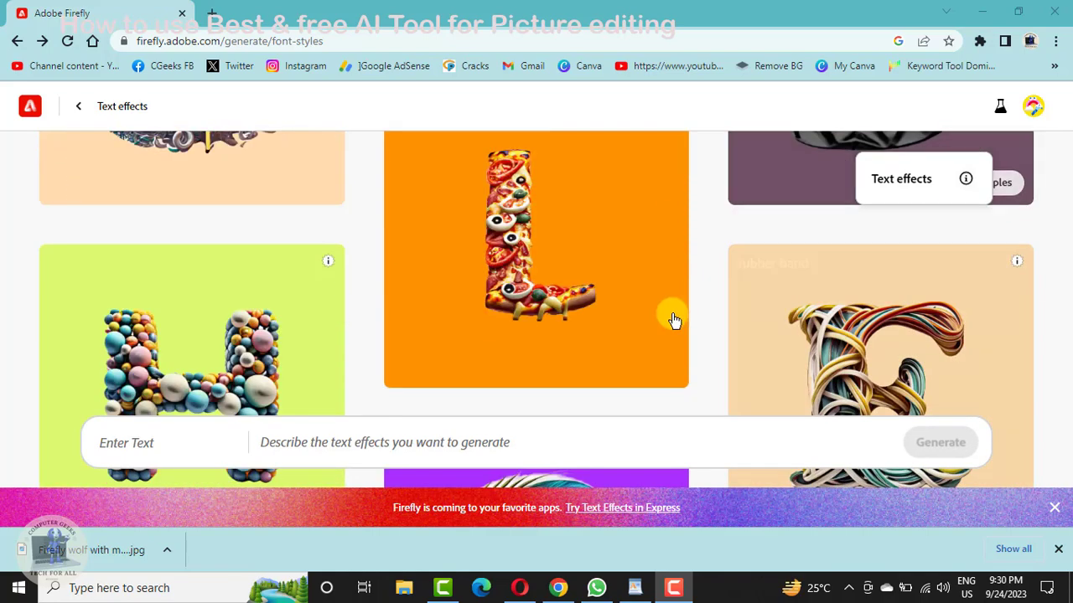
pyautogui.scroll(-3, 657, 324)
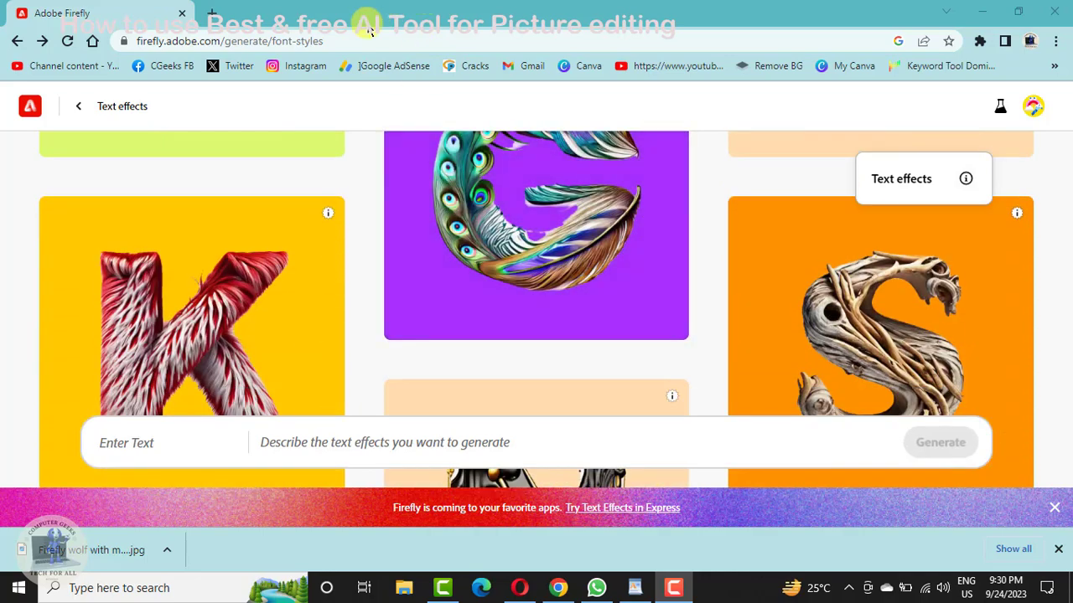
# Step: Enter the text "Computer" with the effect description "holographics" and try to generate the text effect
pyautogui.click(165, 448)
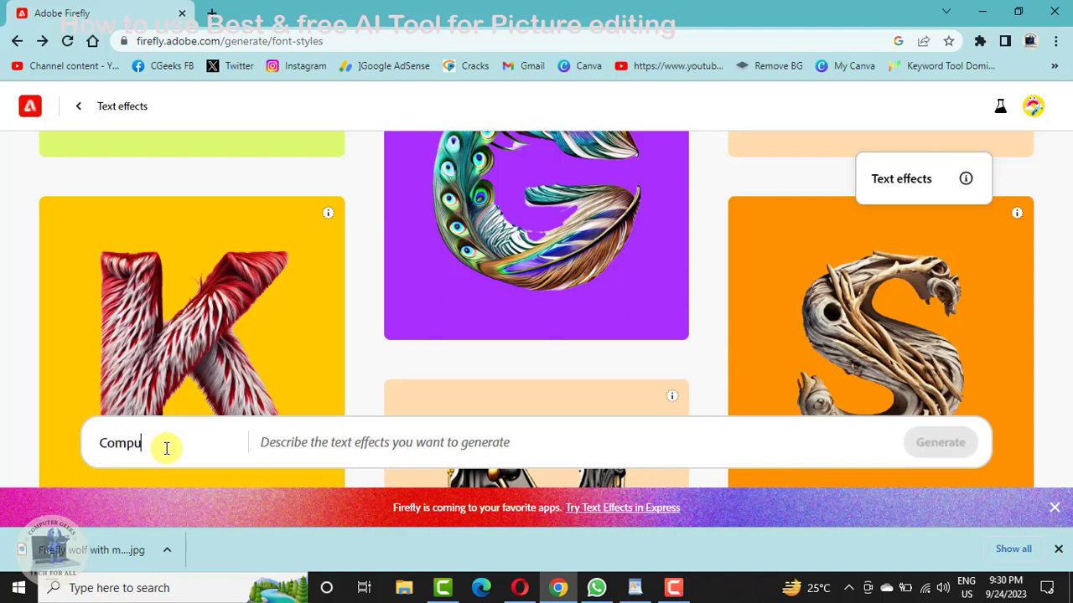
pyautogui.press('Tab')
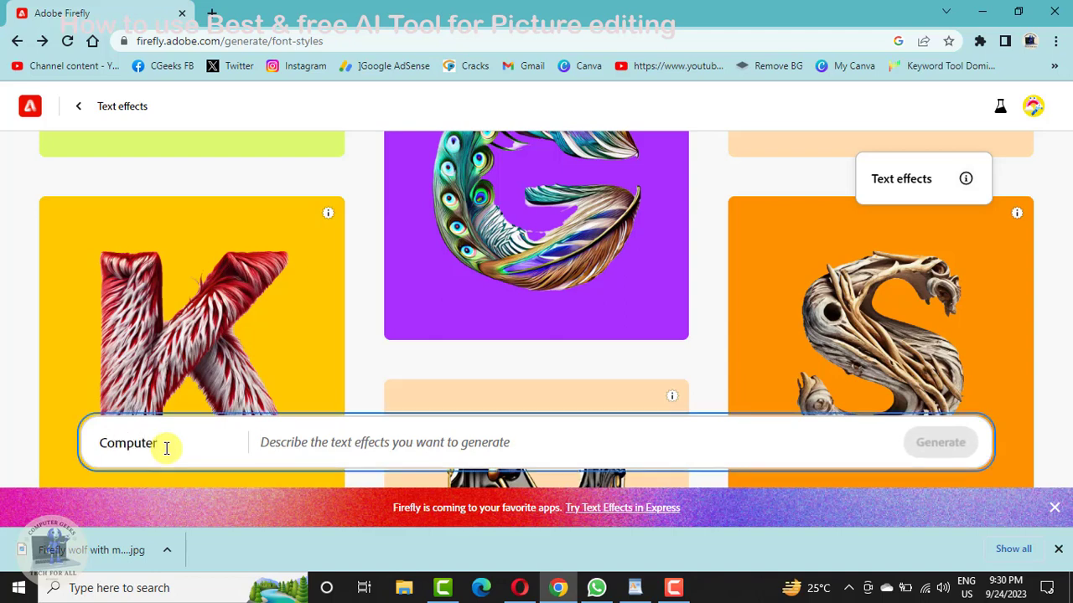
pyautogui.write('holographics')
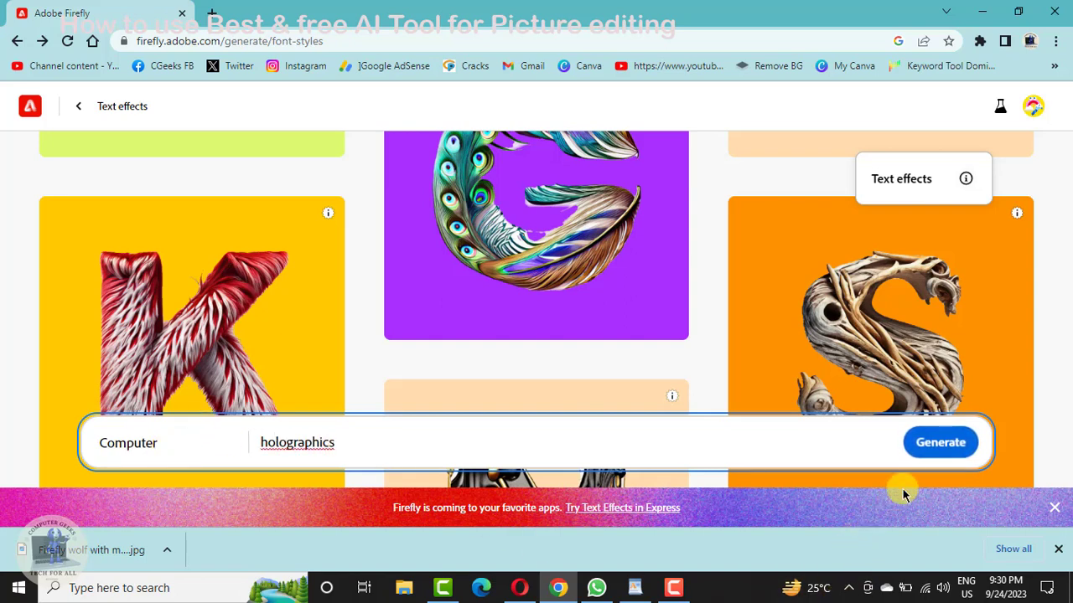
pyautogui.click(941, 442)
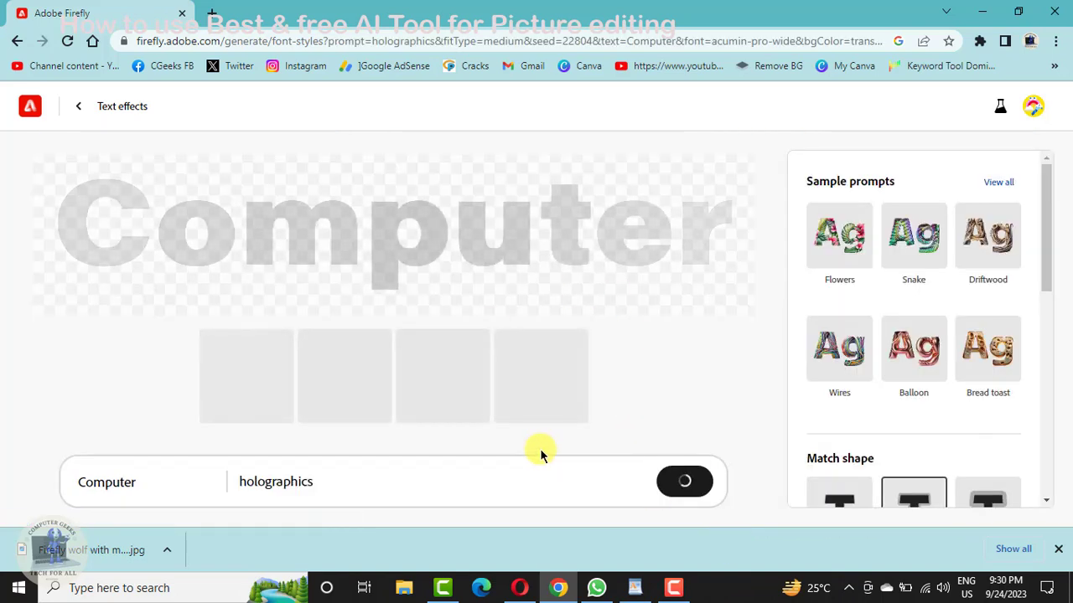
pyautogui.click(633, 28)
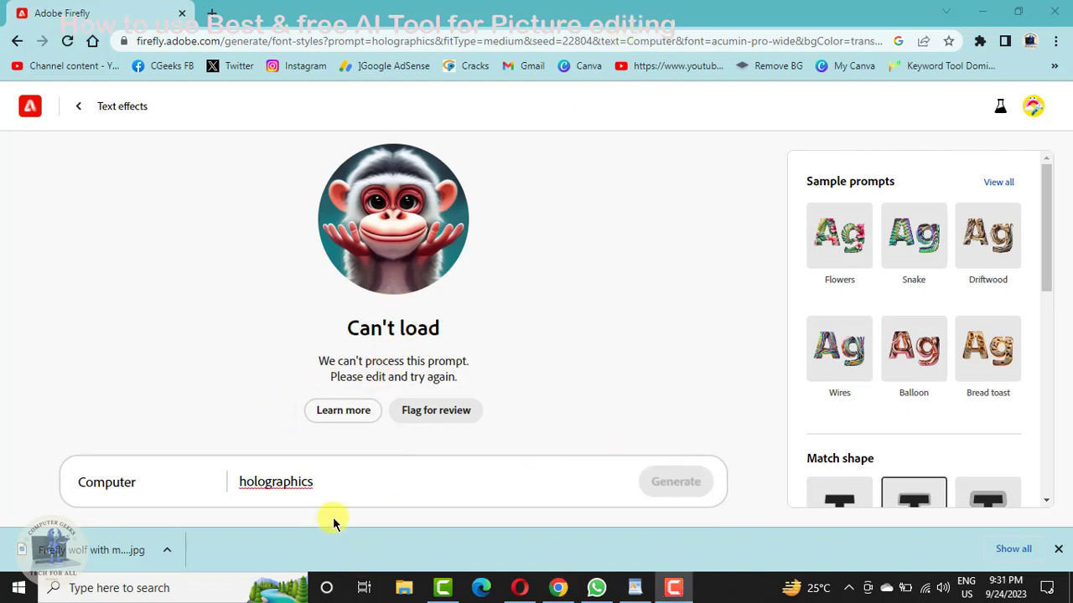
# Step: Correct the effect description to "holographic" and generate the text effect again
pyautogui.click(343, 481)
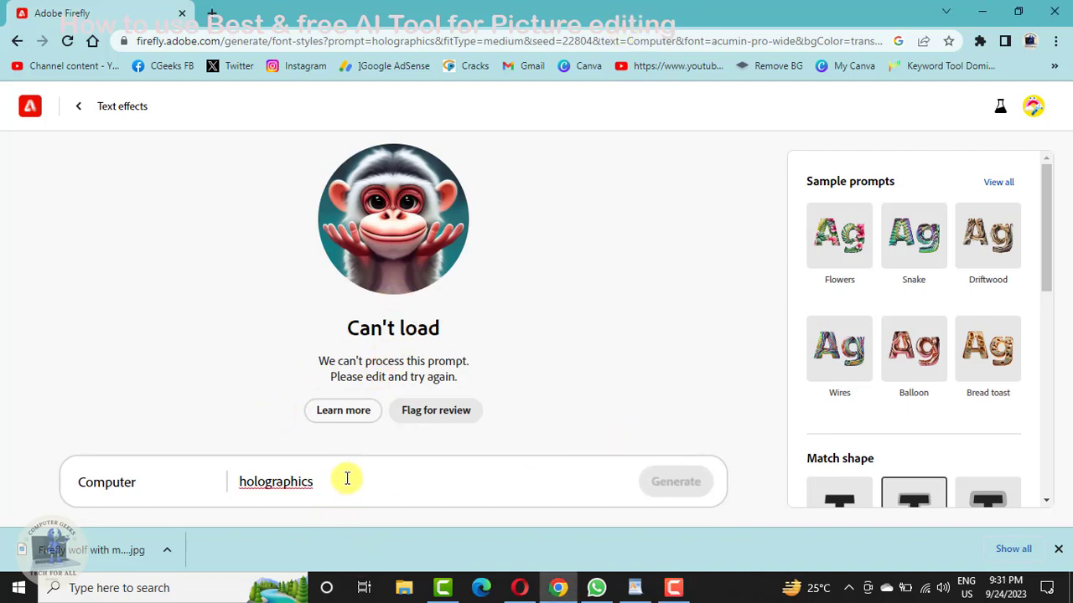
pyautogui.press('BackSpace')
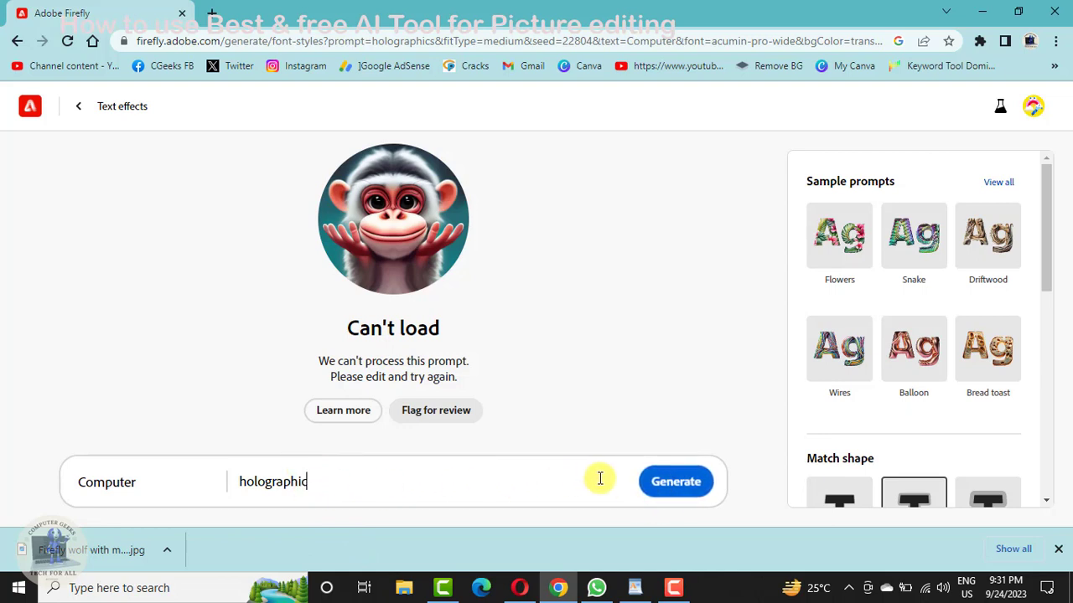
pyautogui.click(658, 493)
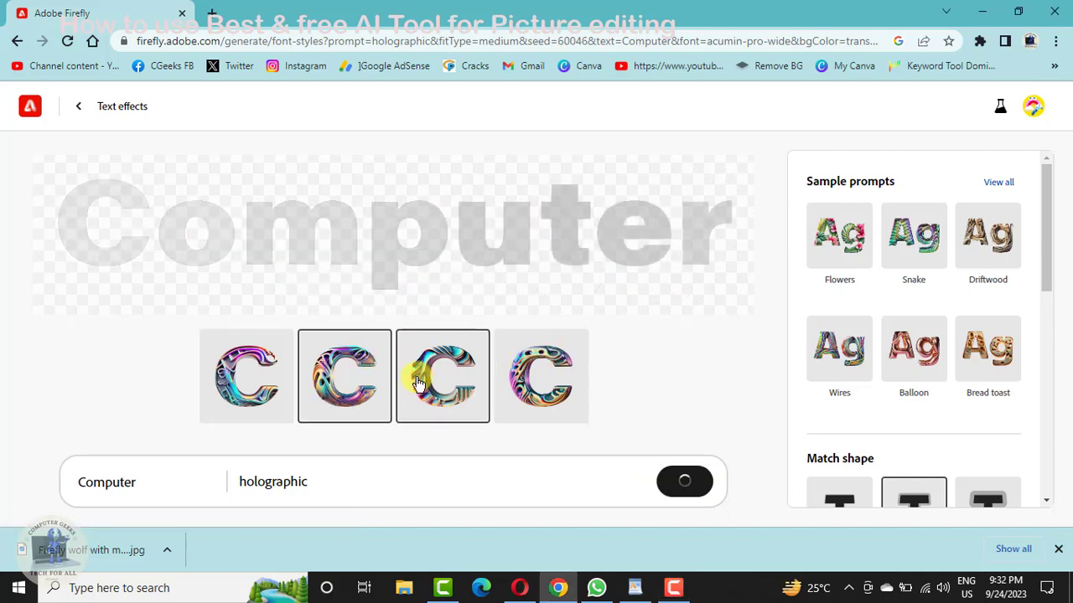
# Step: Examine the sample prompts and the match shape, font and color options for the text effect
pyautogui.scroll(-1, 859, 273)
pyautogui.scroll(-3, 855, 272)
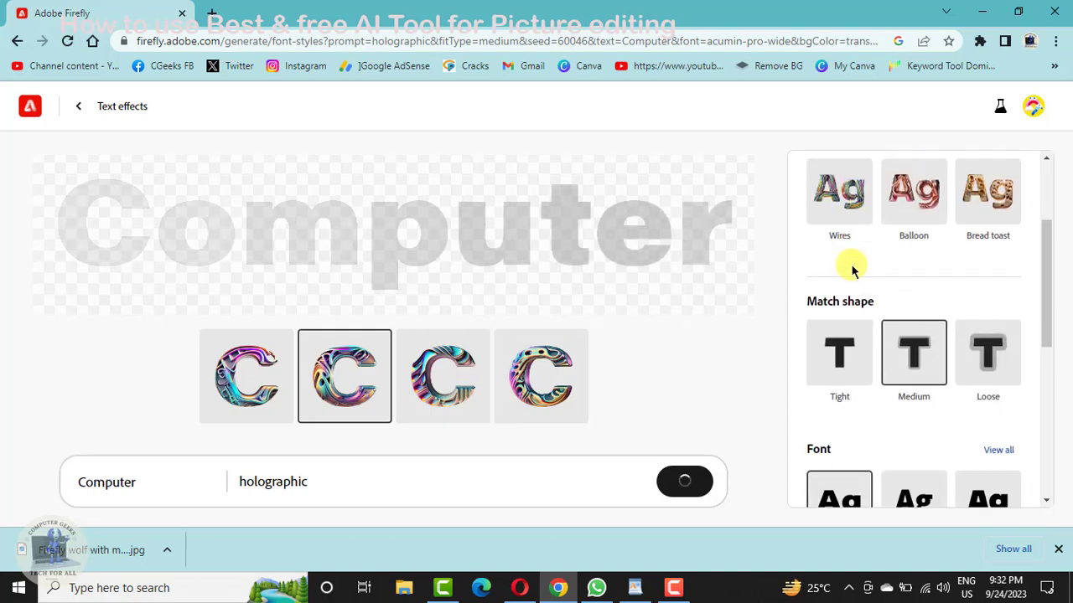
pyautogui.scroll(3, 855, 273)
pyautogui.scroll(1, 853, 273)
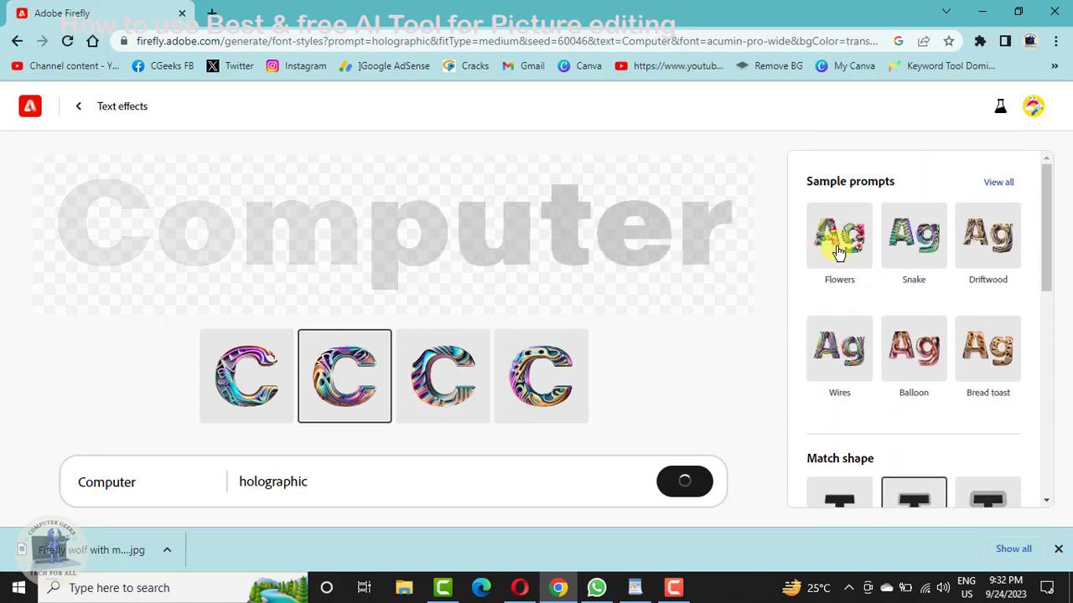
pyautogui.scroll(-3, 897, 298)
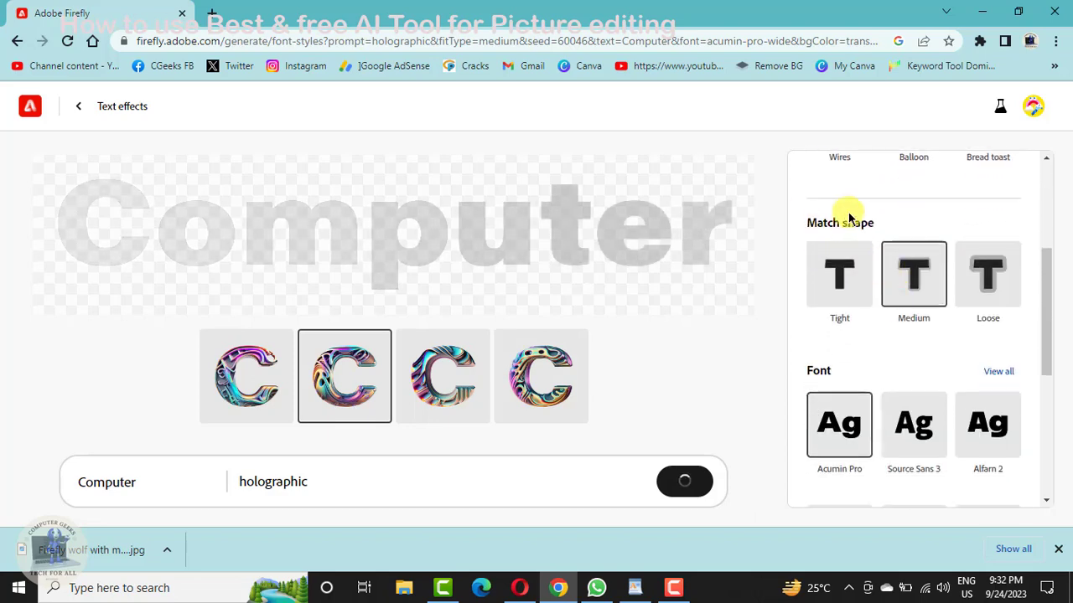
pyautogui.scroll(-1, 931, 291)
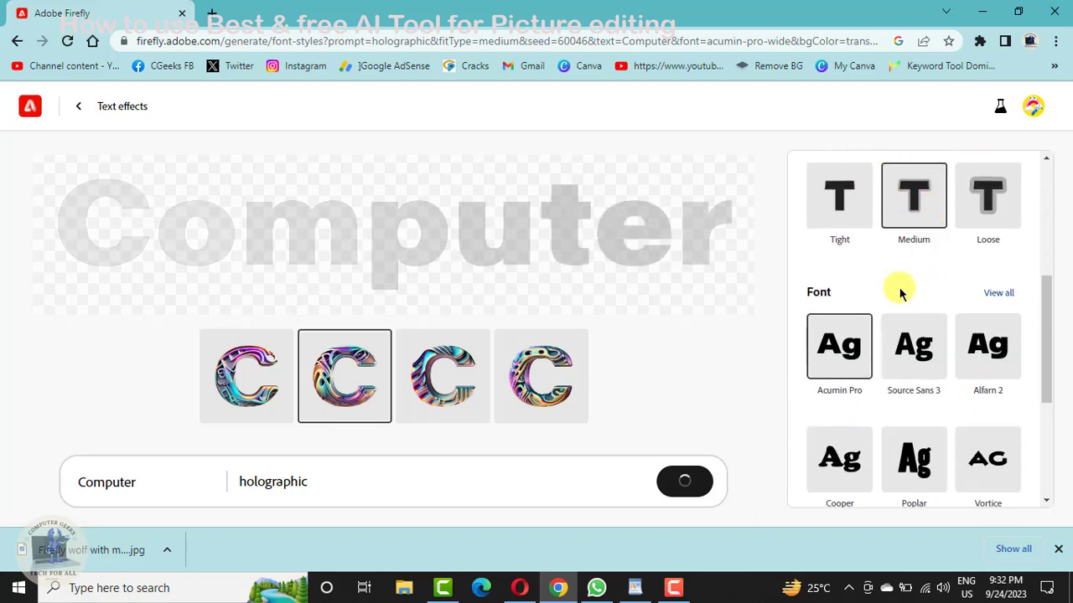
pyautogui.scroll(-3, 902, 291)
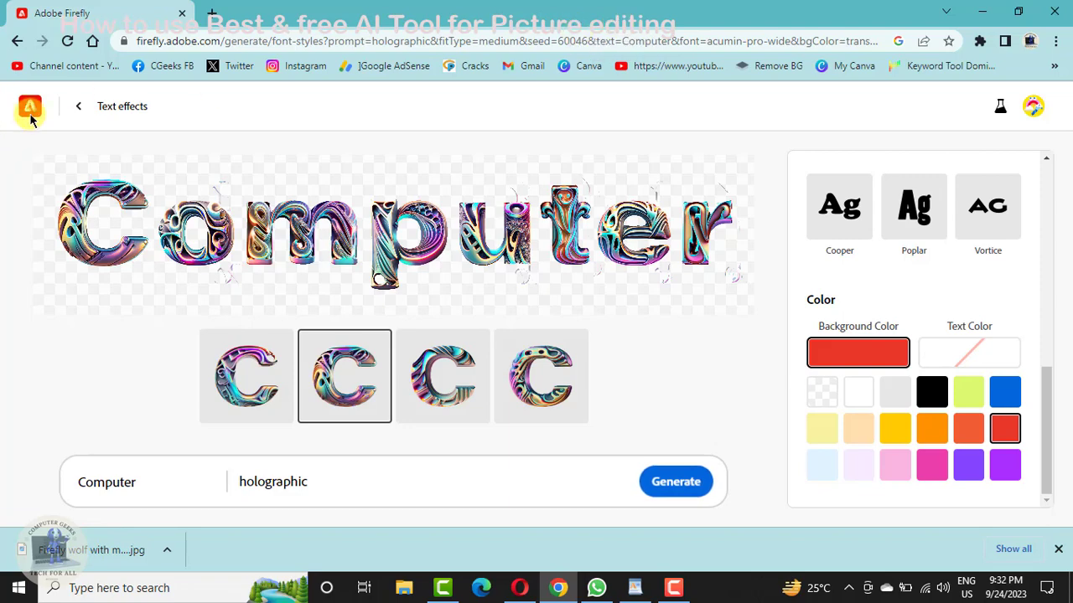
# Step: Return to the home page and look over the available tools, including Generative recolor, Sketch to image and 3D to image
pyautogui.hotkey('alt', 'Left')
pyautogui.scroll(-5, 663, 295)
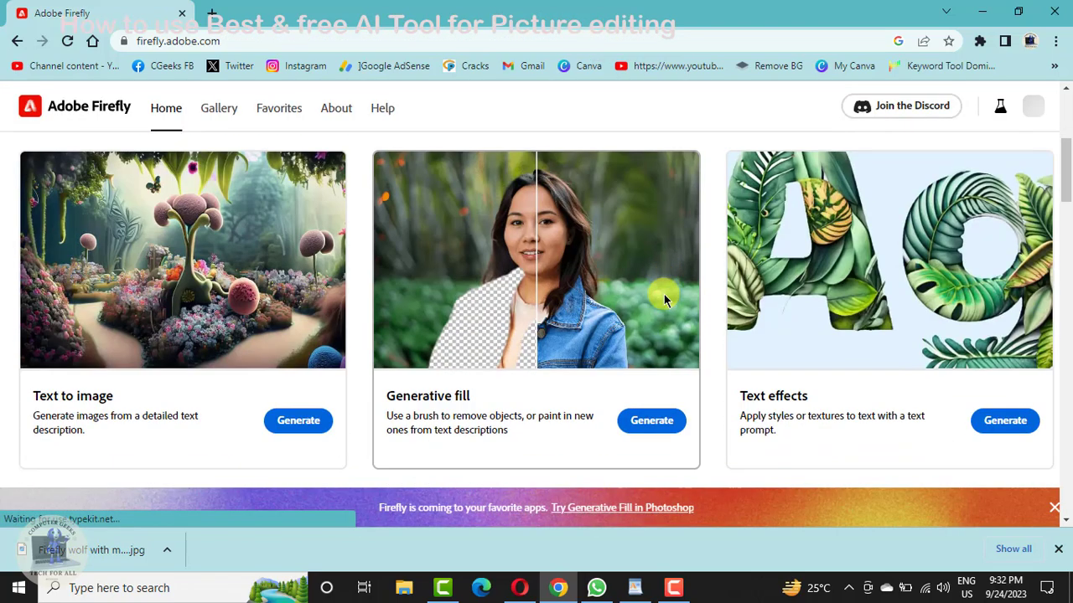
pyautogui.scroll(-1, 662, 299)
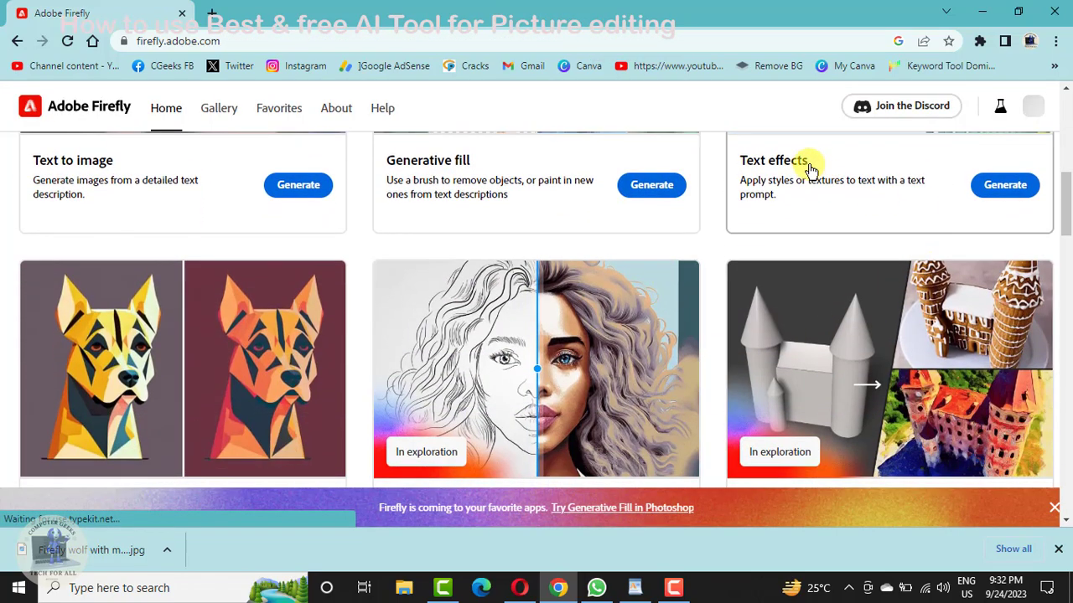
pyautogui.scroll(-1, 704, 243)
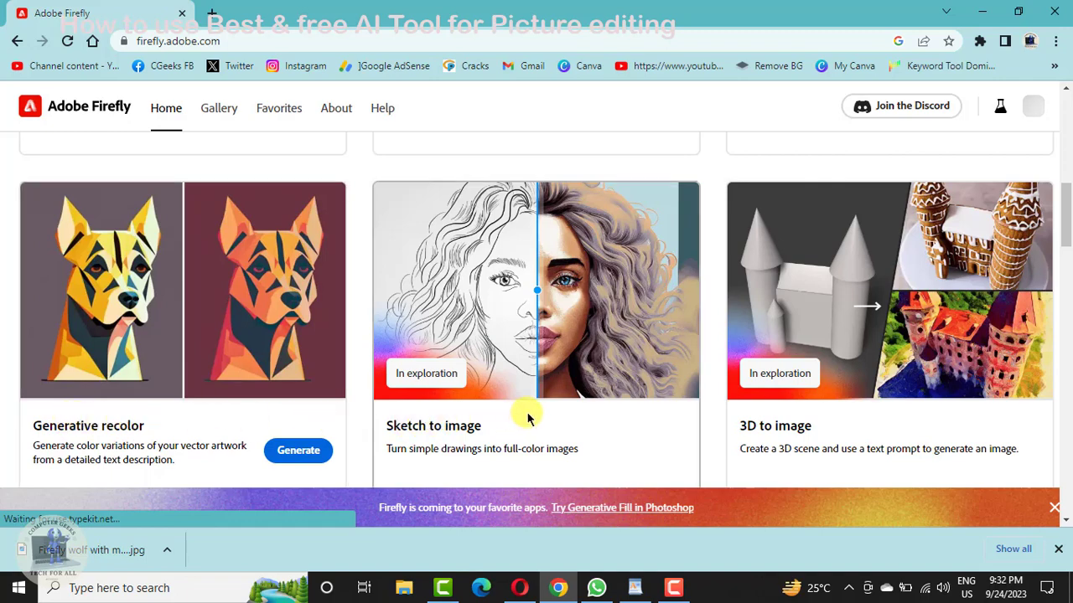
pyautogui.scroll(-1, 527, 413)
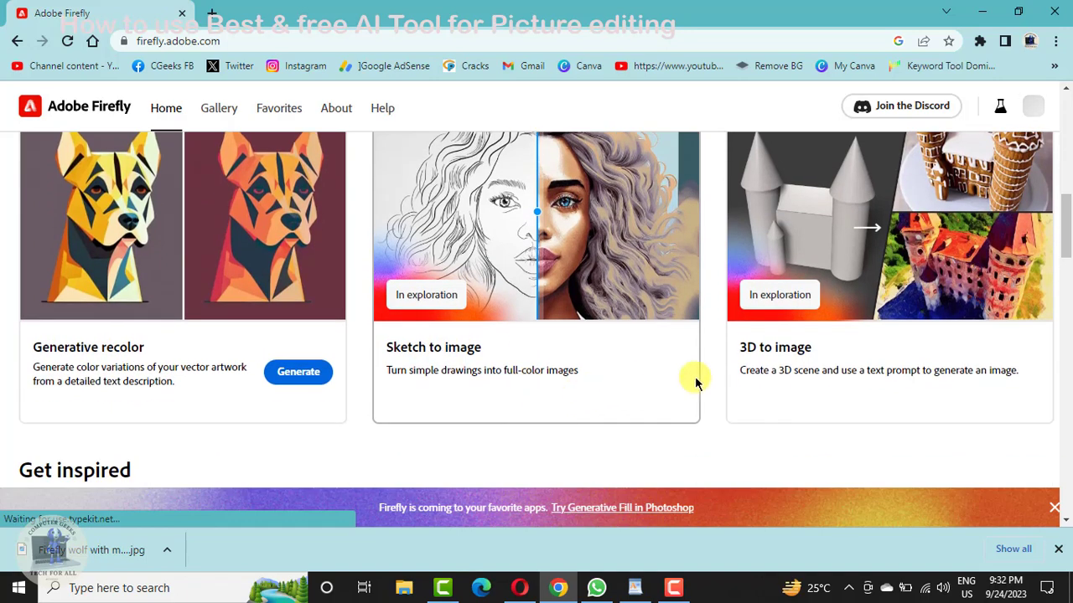
pyautogui.scroll(-5, 771, 376)
pyautogui.scroll(-3, 298, 361)
pyautogui.scroll(9, 293, 344)
pyautogui.scroll(3, 292, 357)
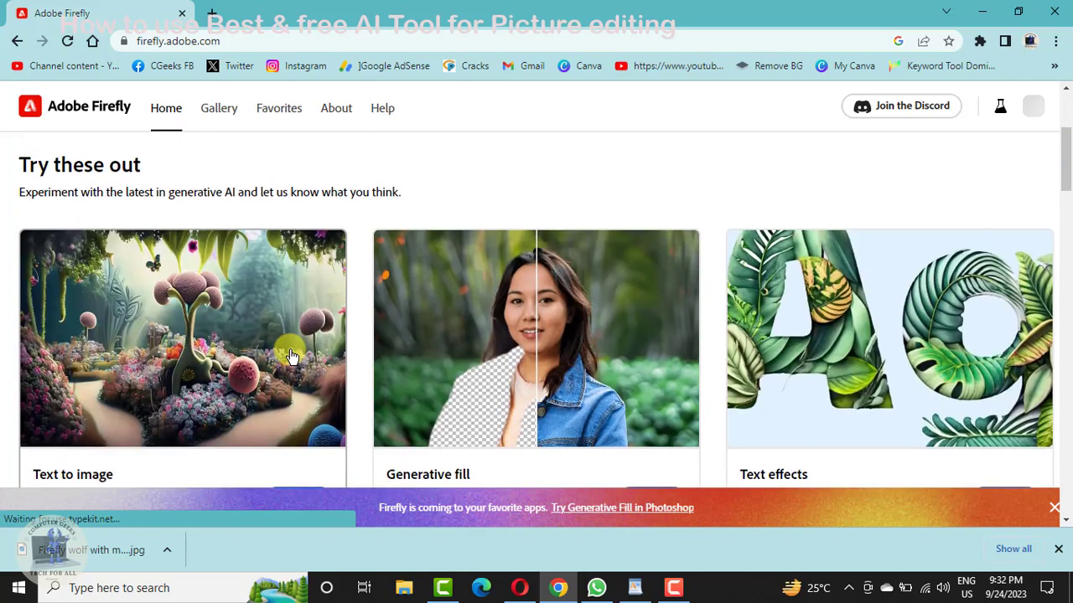
pyautogui.scroll(3, 292, 357)
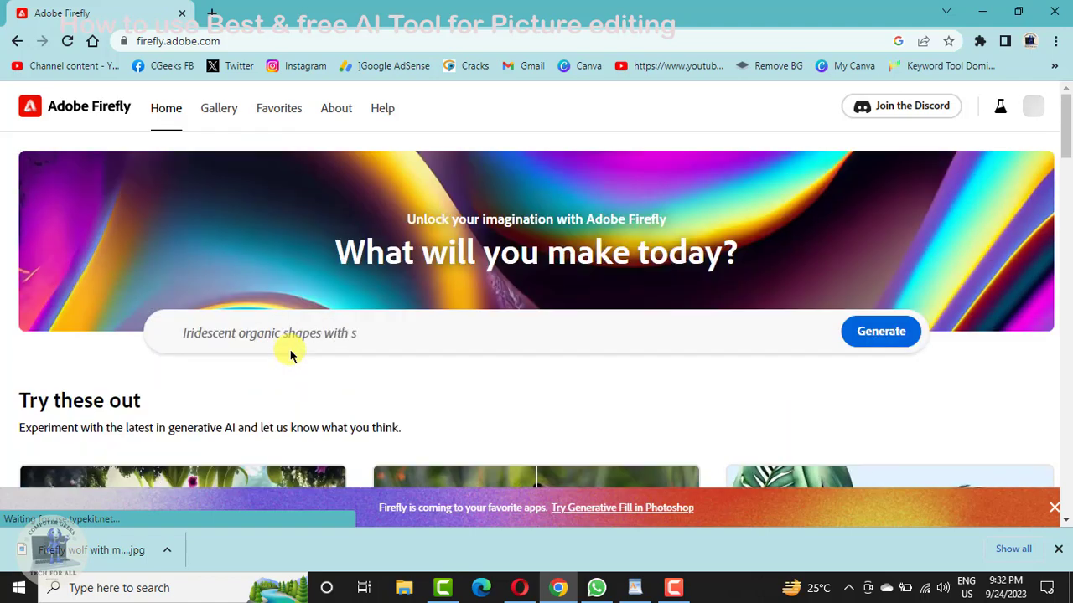